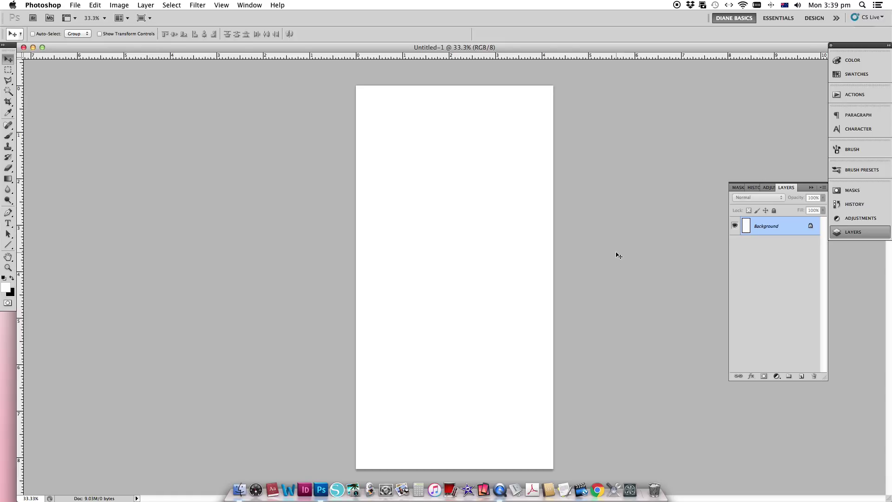
Open the CTK 2018 November PL Card Printable 3x4 Vertical PDF, importing the page at a height of 20 inches.
key(super+o)
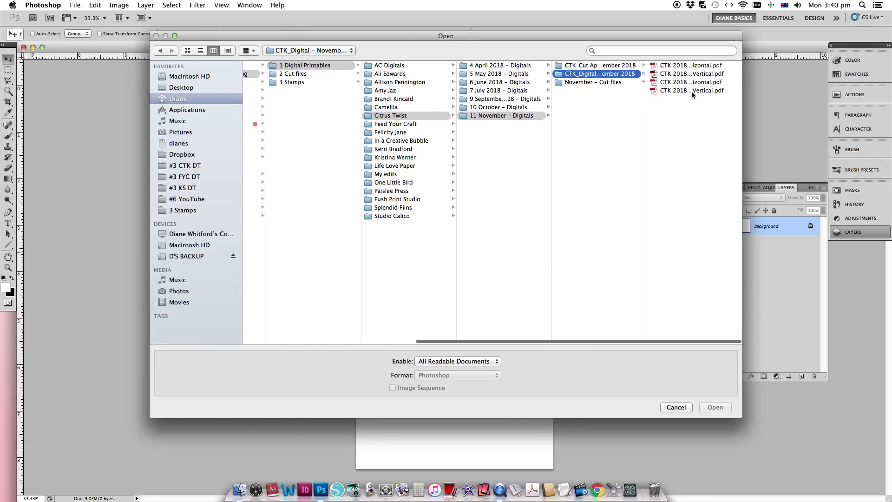
click(693, 90)
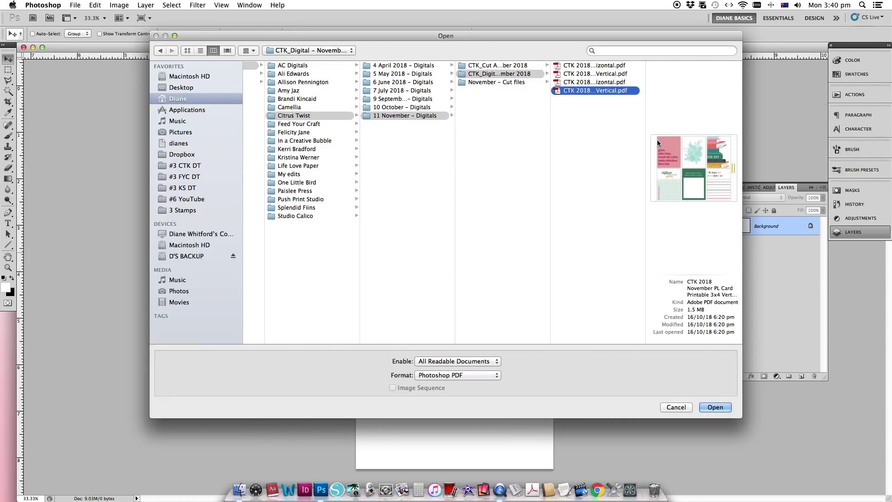
click(717, 408)
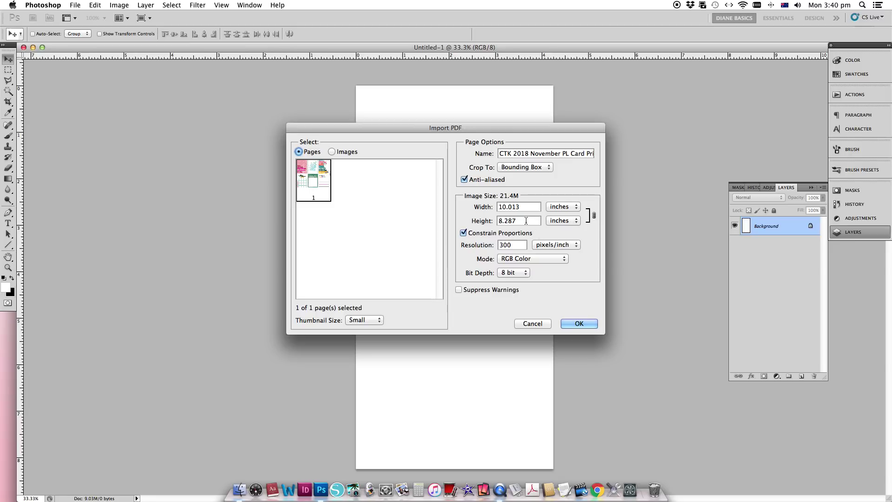
drag(532, 220, 468, 221)
text(20)
click(577, 323)
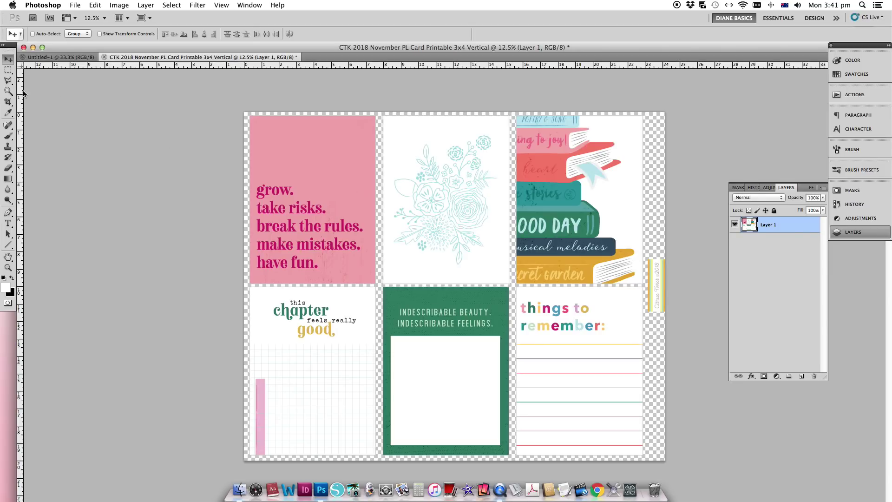
Copy the pink "grow. take risks." card from the printable sheet and paste it into Untitled-1.
click(8, 71)
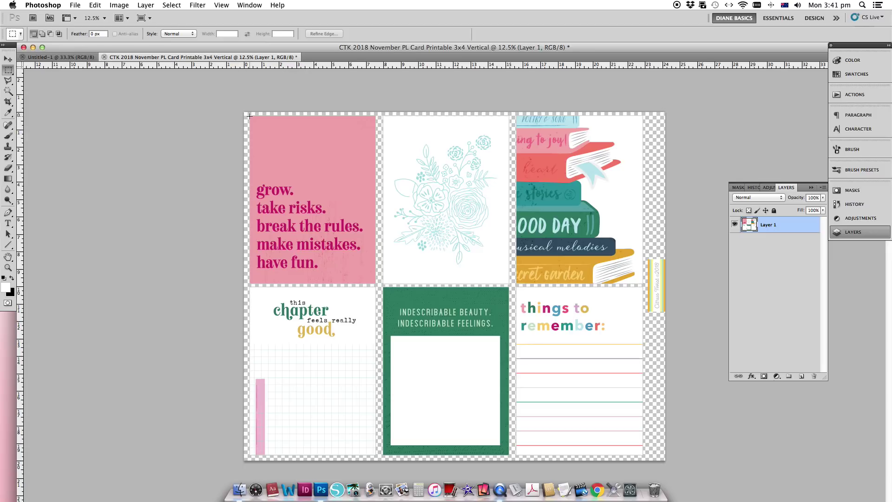
drag(339, 248, 375, 283)
click(95, 5)
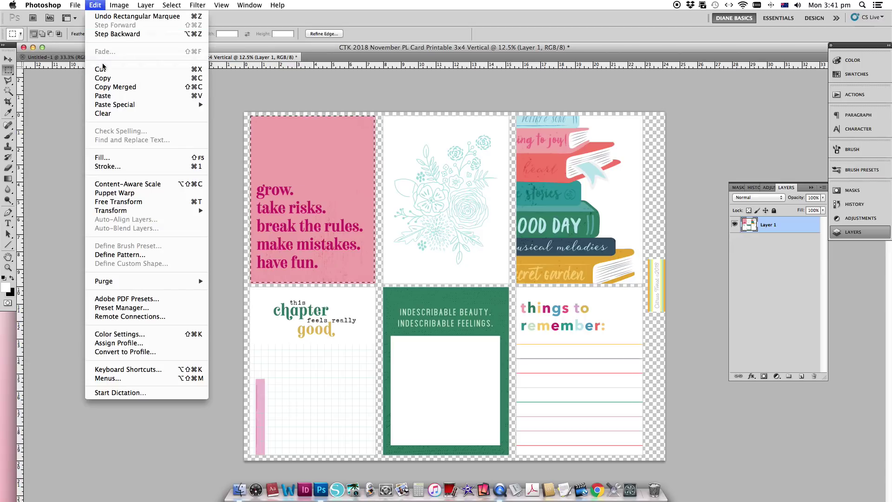
click(104, 79)
click(45, 58)
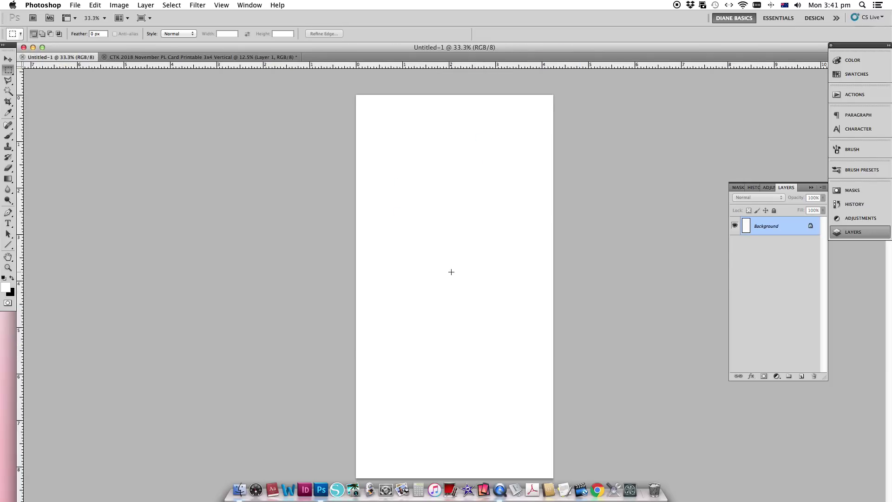
click(95, 5)
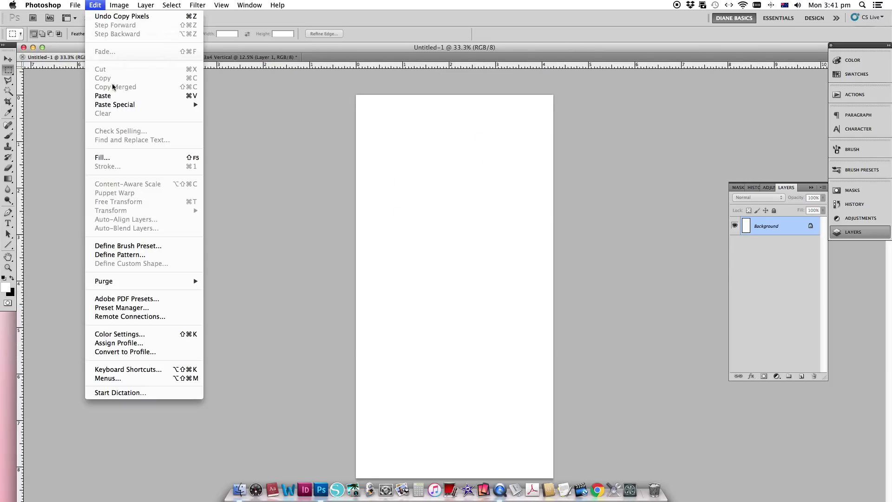
click(108, 93)
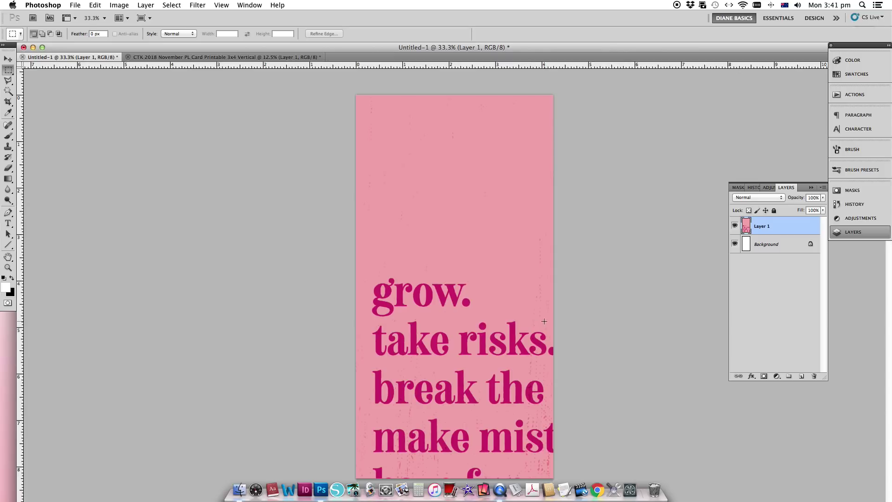
Scale the pasted pink card to about 60.6% so it spans the canvas width, aligned with the canvas's lower edge.
key(v)
scroll(511, 302, down, 5)
drag(475, 324, 477, 286)
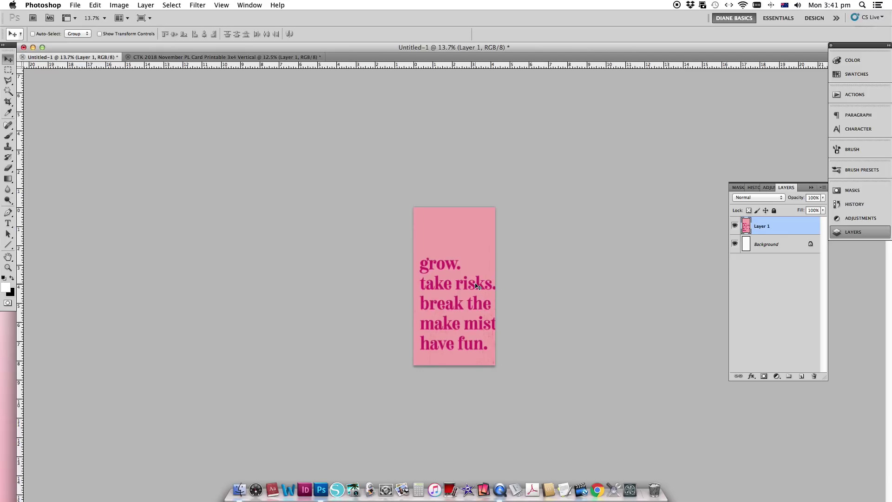
key(super+t)
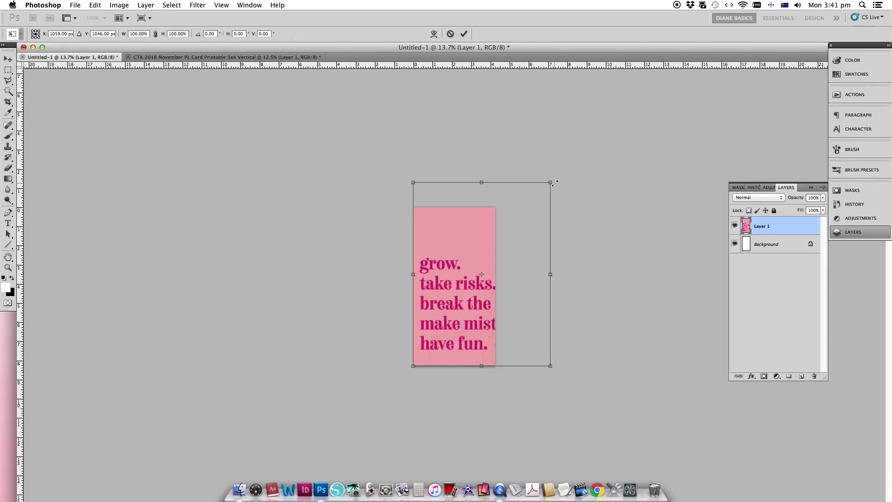
drag(551, 183, 508, 261)
drag(489, 362, 526, 354)
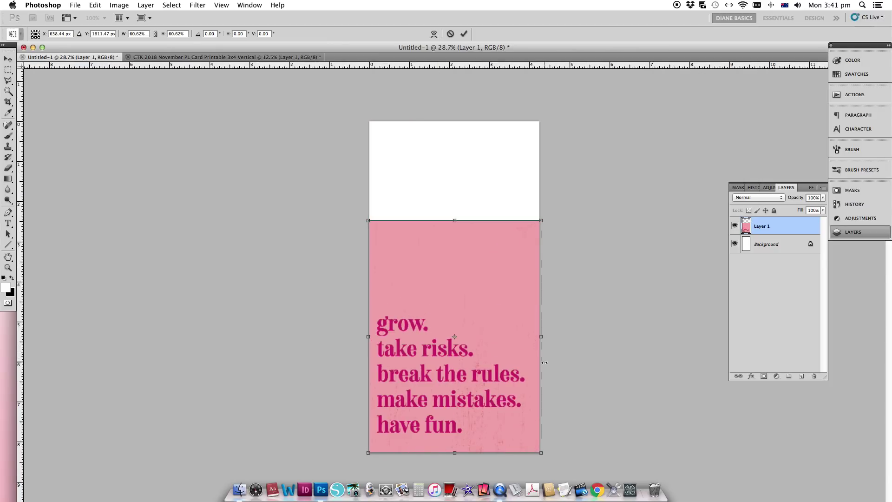
key(Return)
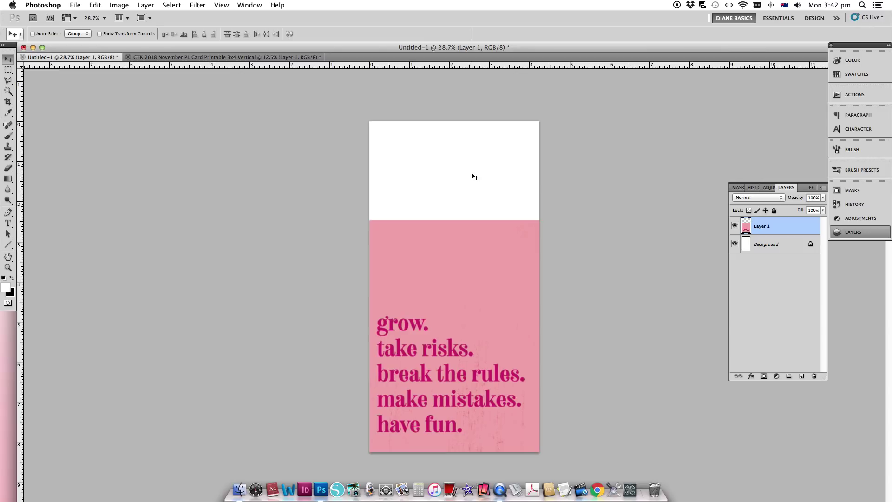
Fill the blank area above the card with pink sampled from the card, using the Paint Bucket.
click(9, 179)
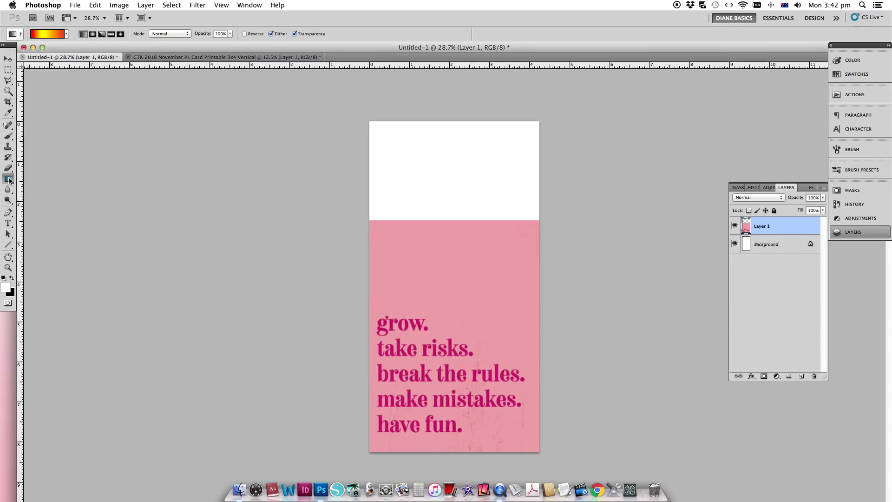
drag(8, 180, 51, 186)
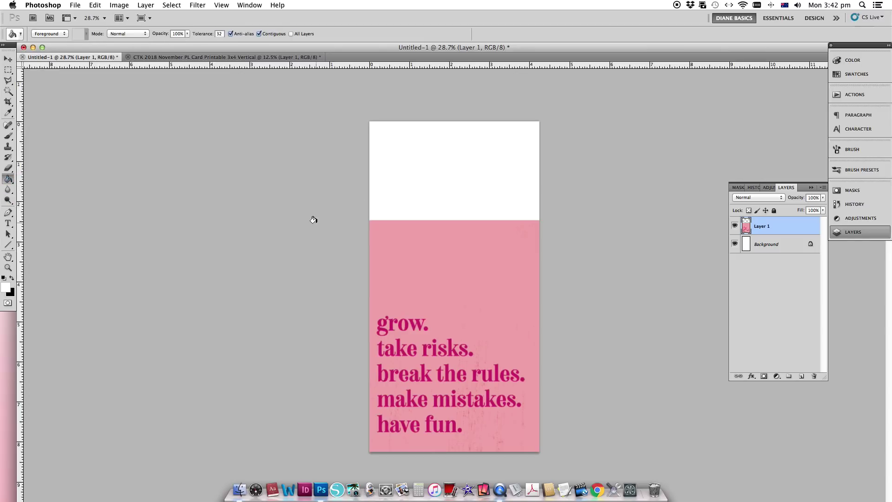
alt+click(425, 221)
click(428, 186)
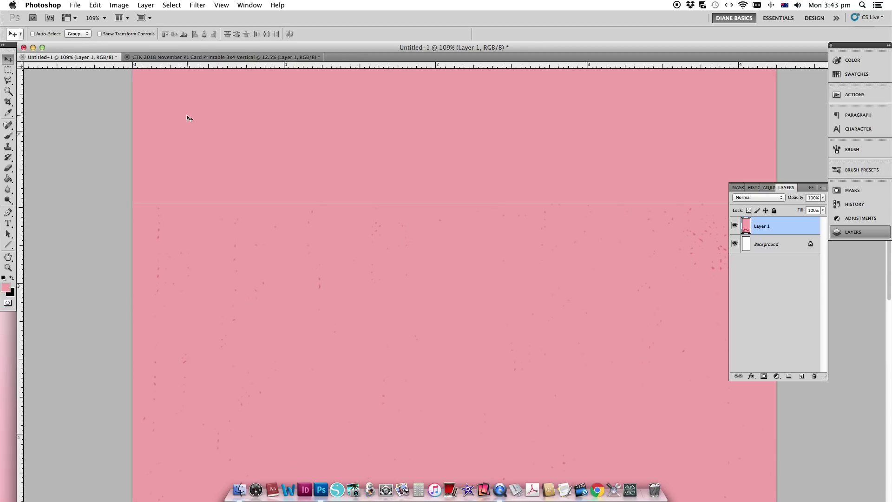
Clone the card's speckled texture over the seam below the plain pink fill, and undo the stroke that copies lettering.
scroll(377, 130, up, 2)
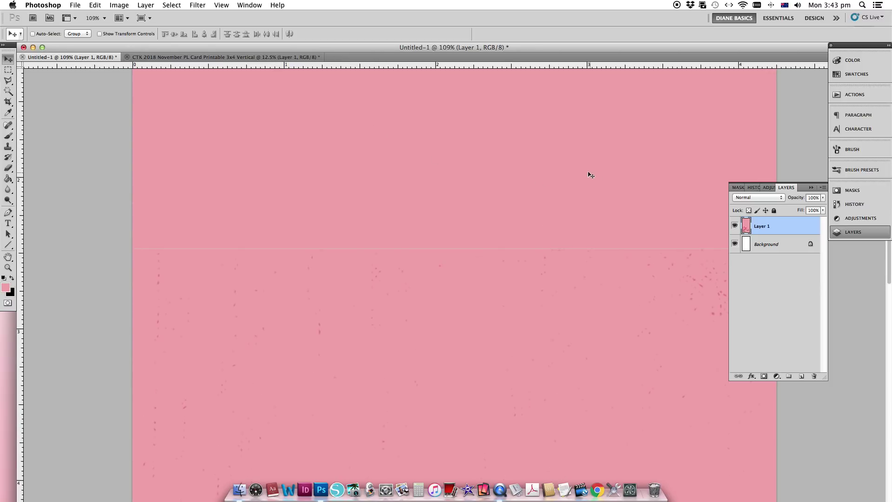
click(11, 149)
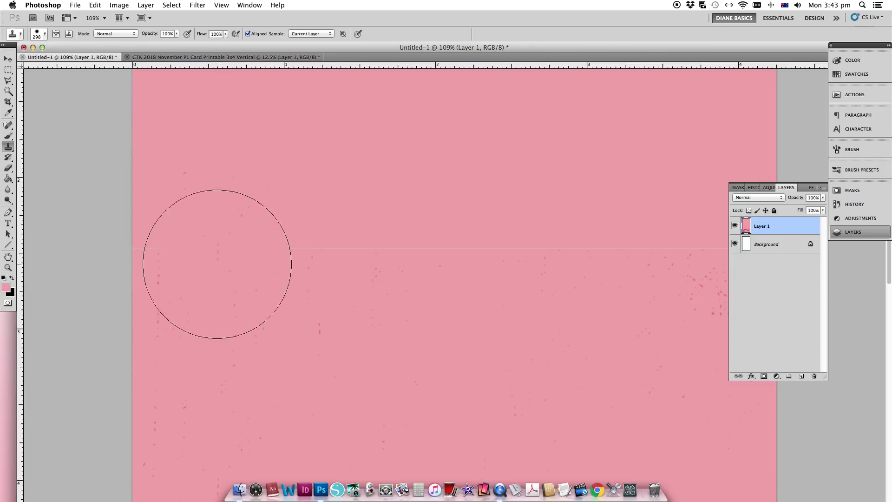
scroll(219, 358, down, 3)
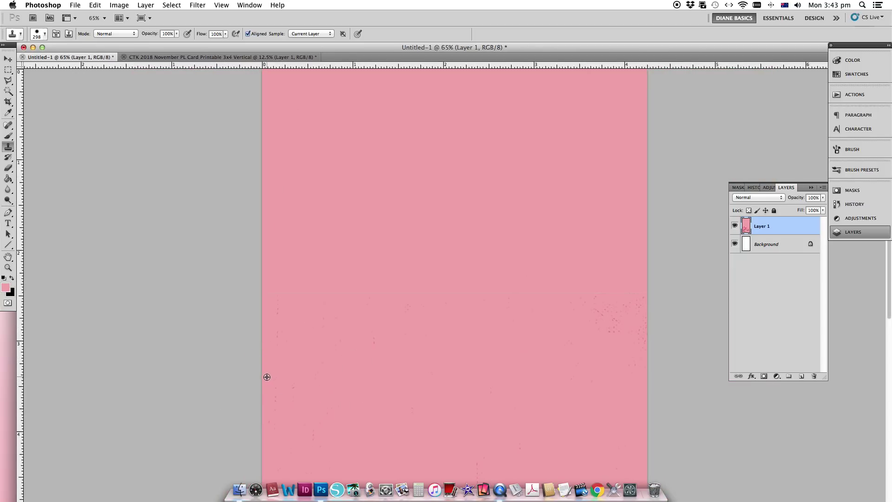
click(277, 382)
click(275, 281)
mouse_move(275, 281)
mouse_down()
mouse_move(618, 272)
mouse_move(629, 196)
mouse_move(645, 257)
mouse_move(616, 230)
mouse_move(261, 241)
mouse_move(293, 348)
mouse_move(282, 379)
mouse_up()
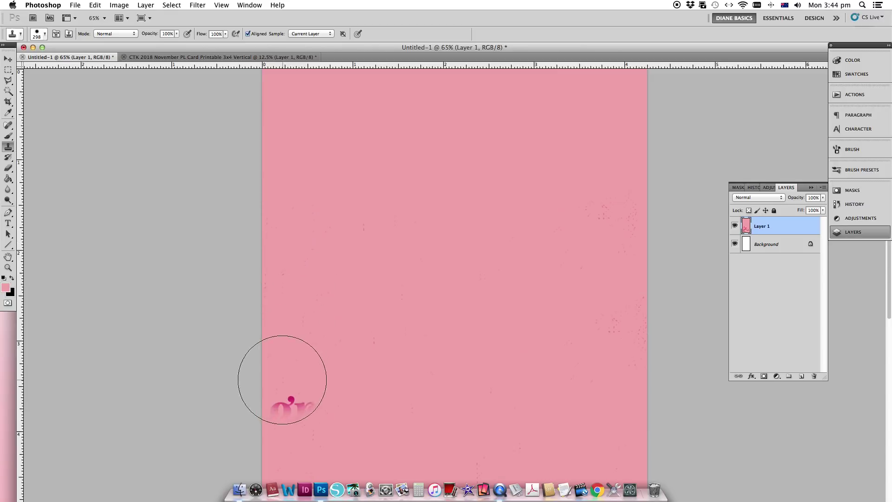
key(super+z)
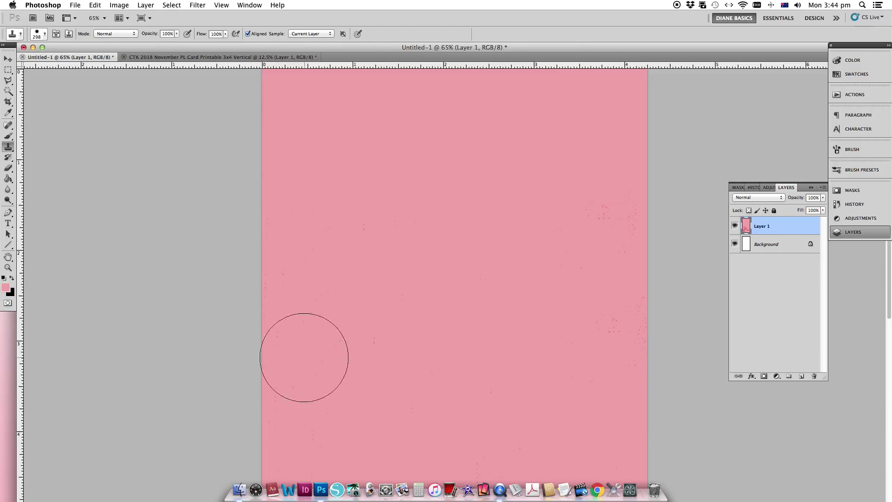
Clone the speckled texture over the remaining plain pink area up to the canvas's upper edge, and check the result up close.
mouse_move(271, 172)
mouse_down()
mouse_move(635, 167)
mouse_move(513, 147)
mouse_move(381, 148)
mouse_move(246, 134)
mouse_move(380, 114)
mouse_move(620, 116)
mouse_move(588, 185)
mouse_move(654, 104)
mouse_move(571, 88)
mouse_move(259, 90)
mouse_up()
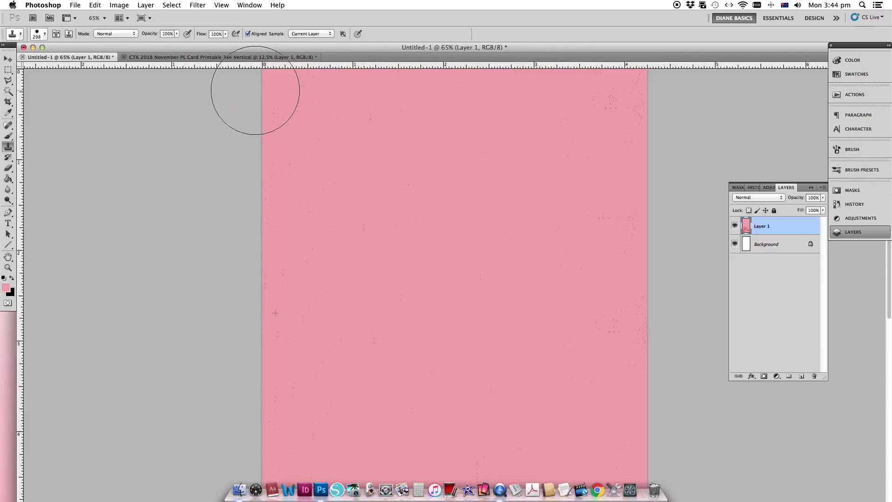
click(8, 60)
drag(309, 249, 408, 262)
scroll(408, 262, up, 5)
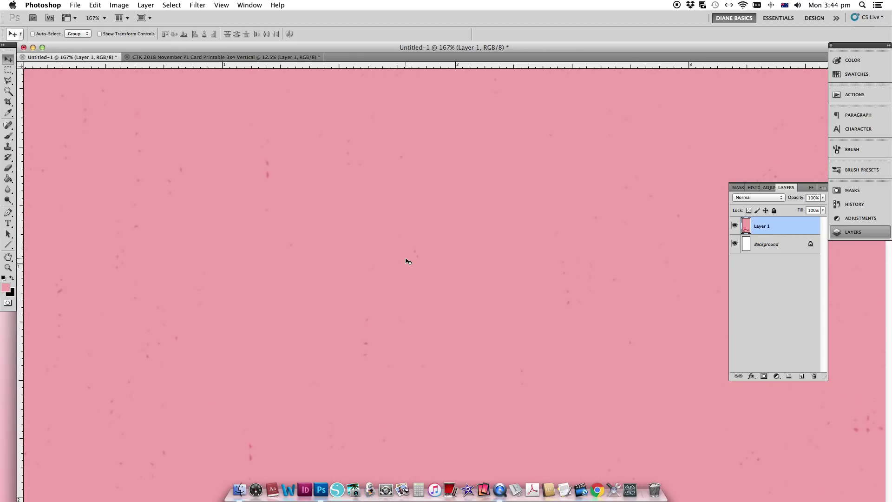
scroll(407, 264, down, 5)
drag(381, 258, 319, 262)
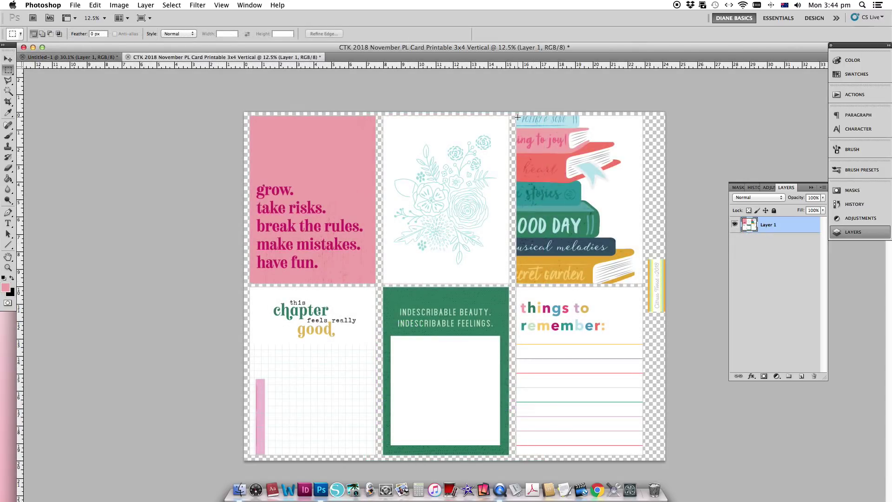
Copy the book-stack card from the printable sheet, hide Layer 1 in Untitled-1 and paste the card there.
drag(628, 283, 640, 282)
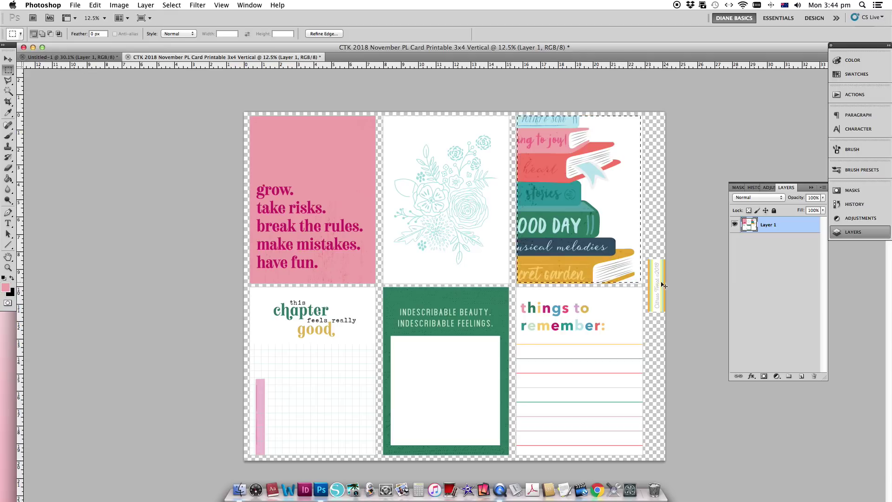
click(80, 57)
click(735, 226)
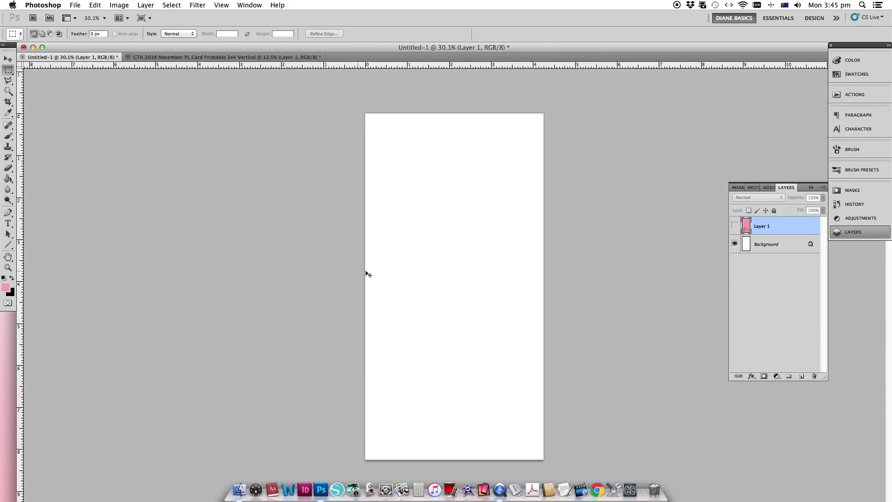
key(super+v)
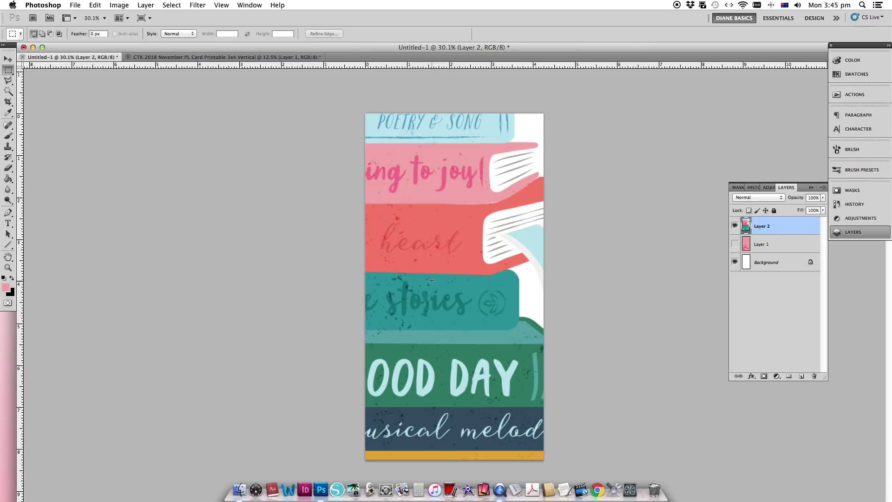
Scale the book-stack card to about 86.6% to match the canvas height, and shift it left to show the book ends.
key(super+t)
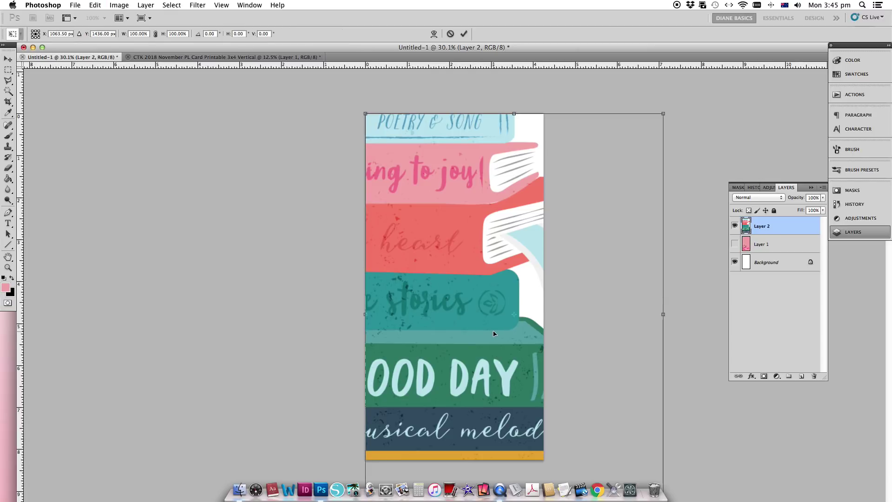
scroll(506, 318, down, 2)
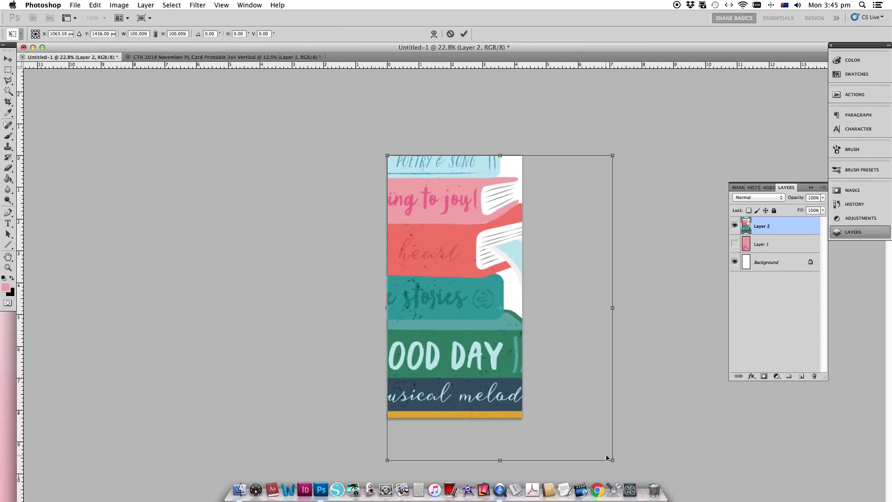
drag(612, 459, 572, 425)
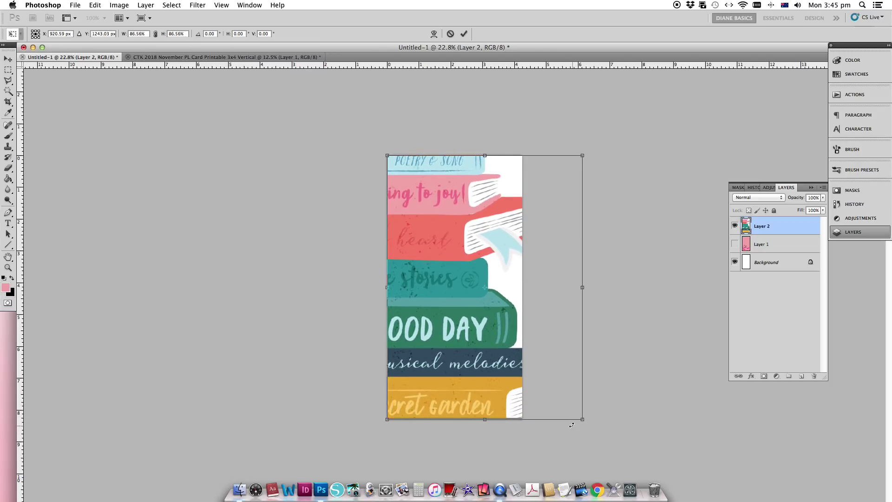
key(Return)
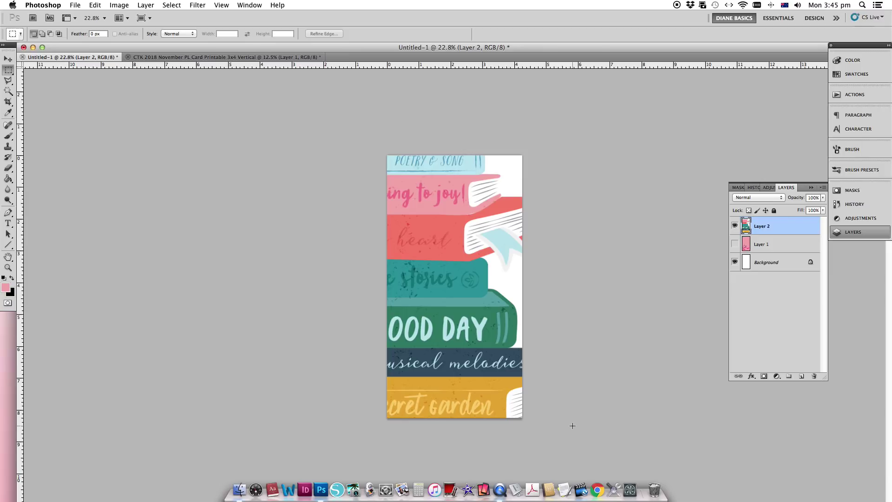
key(v)
drag(497, 379, 442, 376)
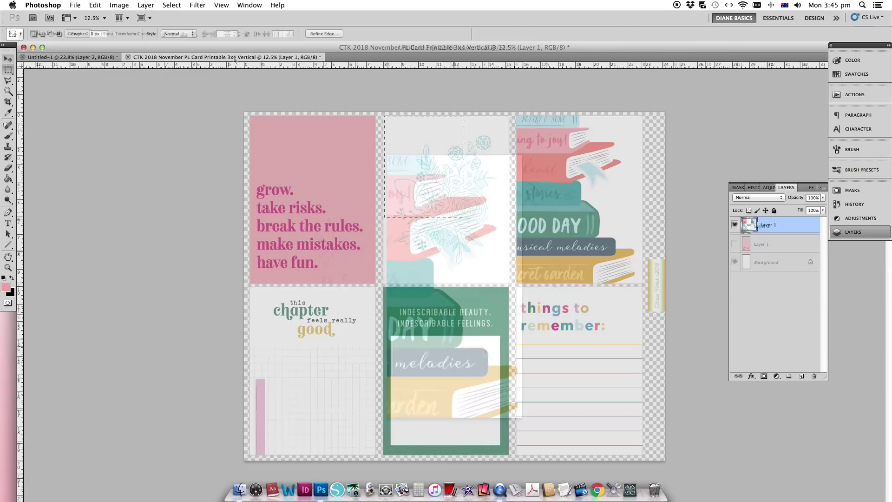
Copy the floral card from the printable sheet into Untitled-1 and shift it left so the bouquet fills the canvas.
drag(384, 116, 506, 282)
key(super+c)
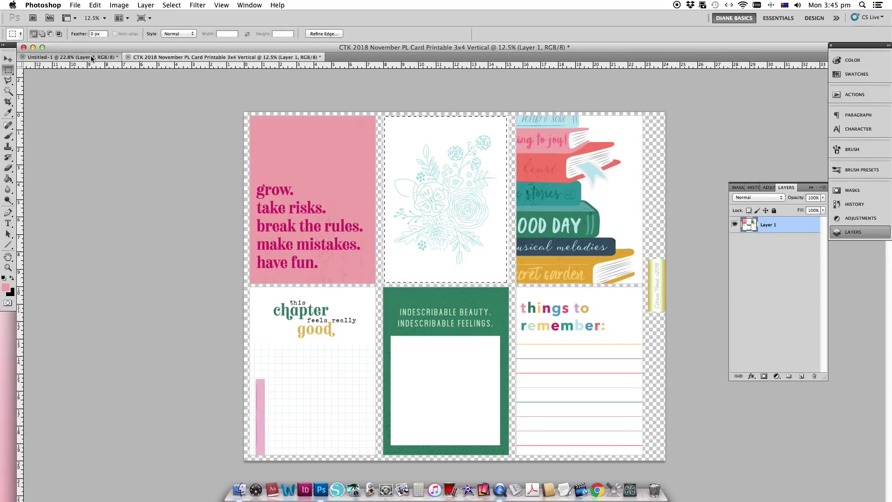
click(70, 56)
key(super+v)
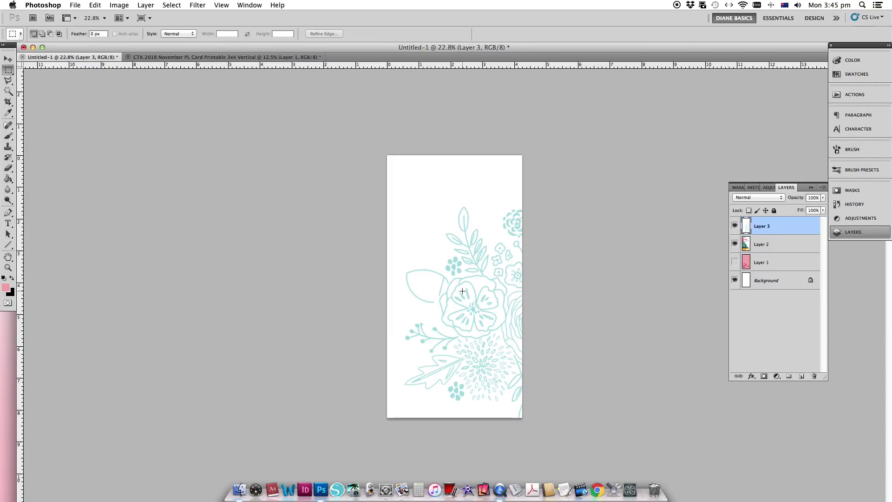
key(v)
drag(482, 283, 436, 280)
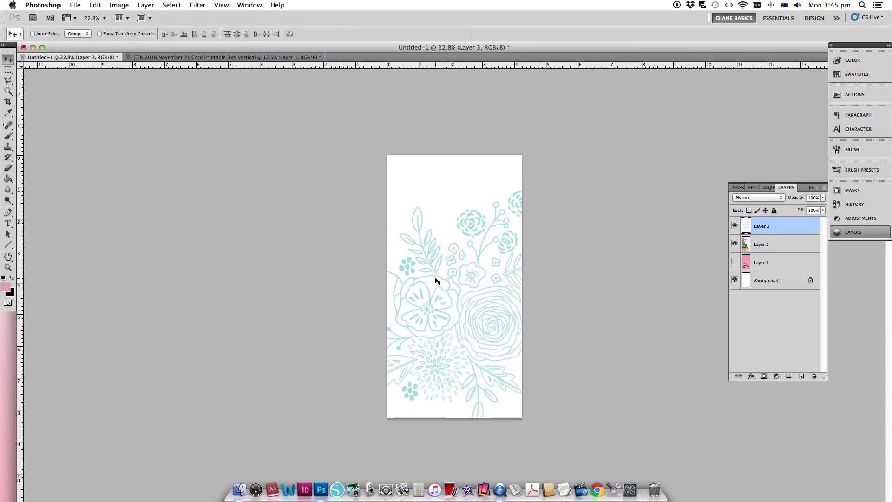
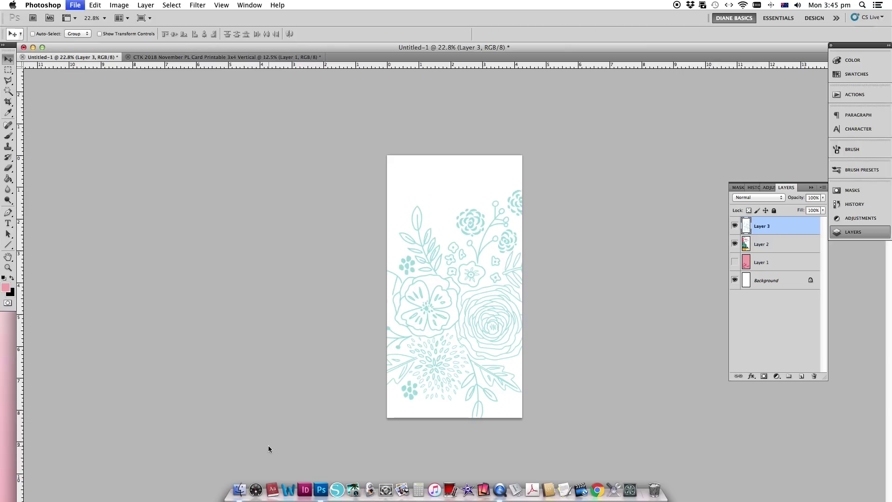
Open the November 3x4 Vertical card PDF again at 300 pixels/inch, prefixing the document name with 2.
click(734, 90)
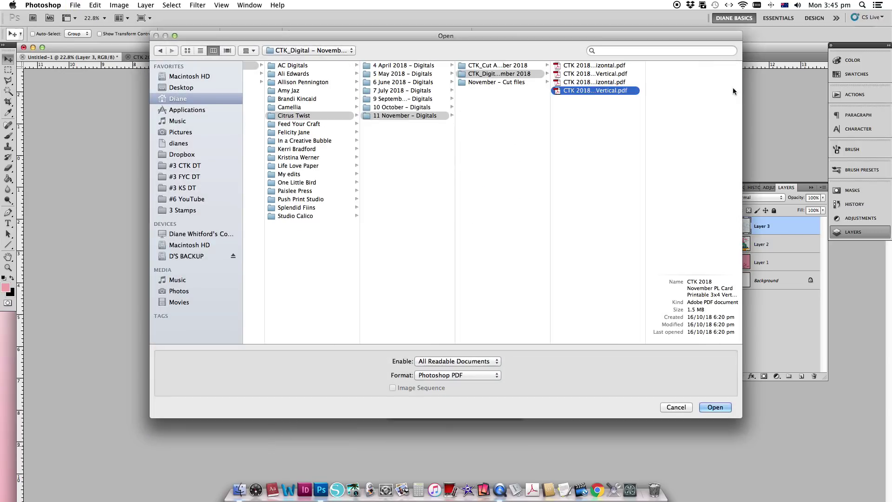
click(607, 83)
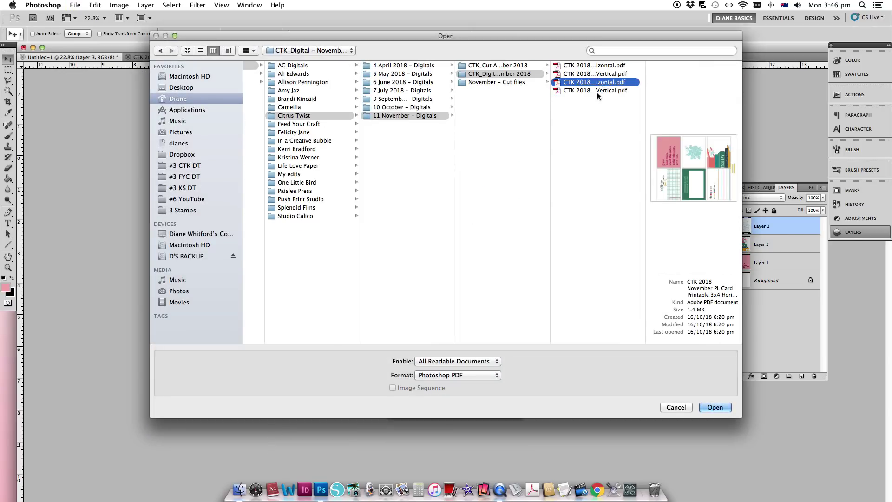
click(602, 91)
click(716, 408)
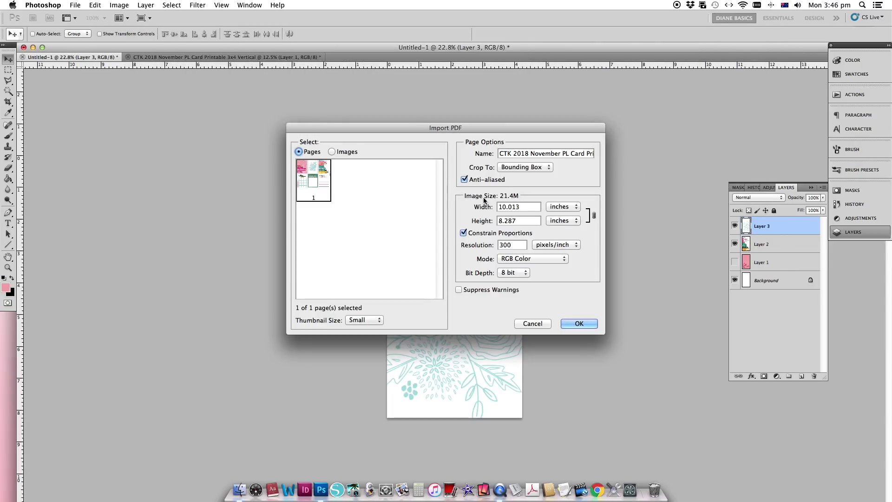
click(502, 154)
text(2)
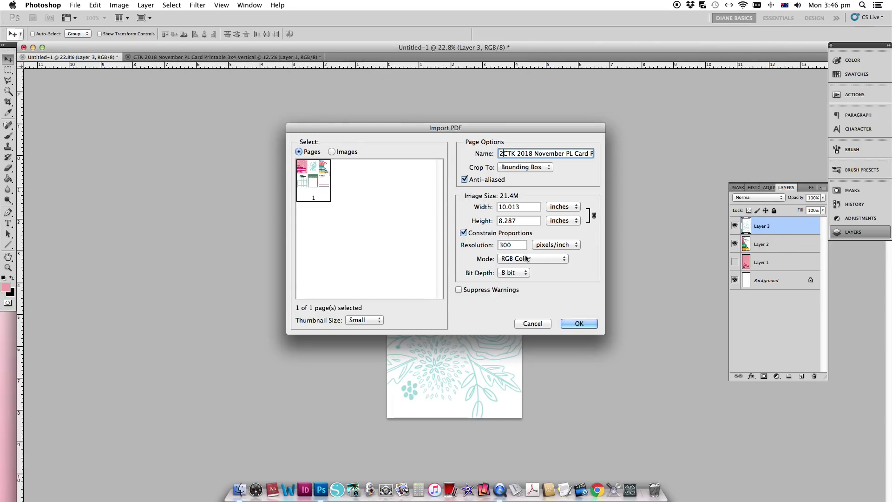
click(569, 322)
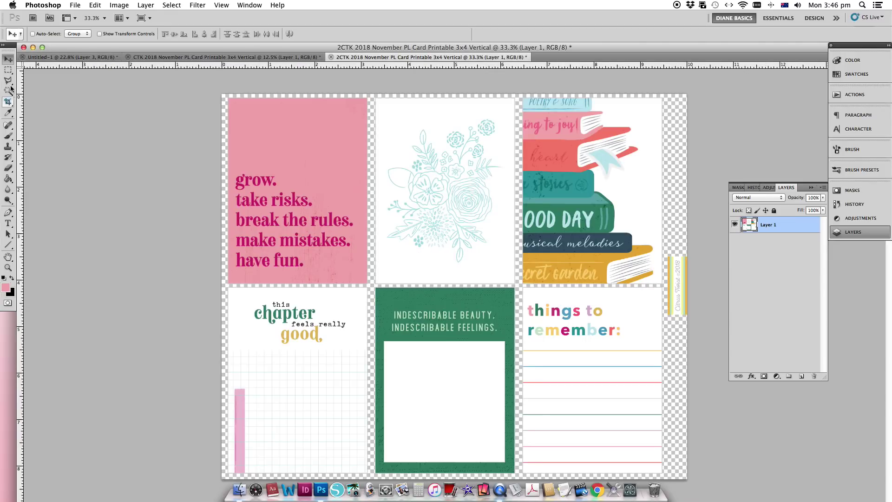
Copy the pink "grow. take risks." card from the 300 pixels/inch sheet and paste it into Untitled-1.
click(8, 70)
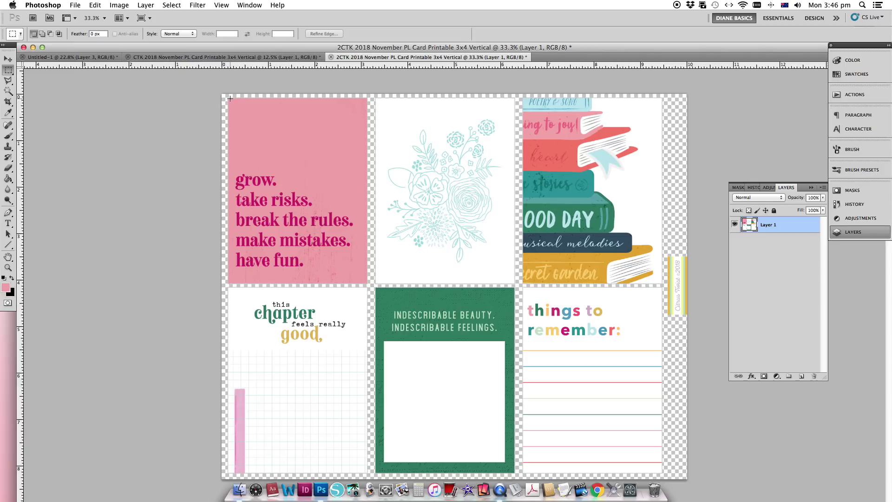
drag(329, 224, 366, 282)
click(62, 57)
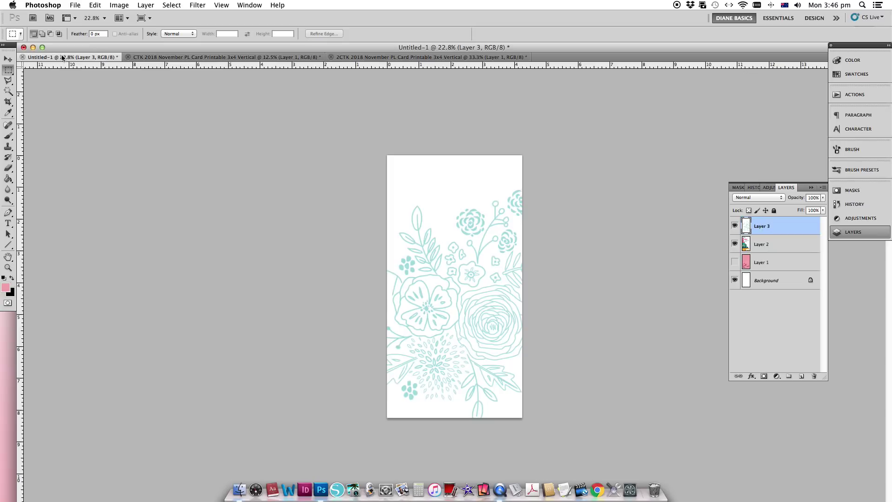
key(super+v)
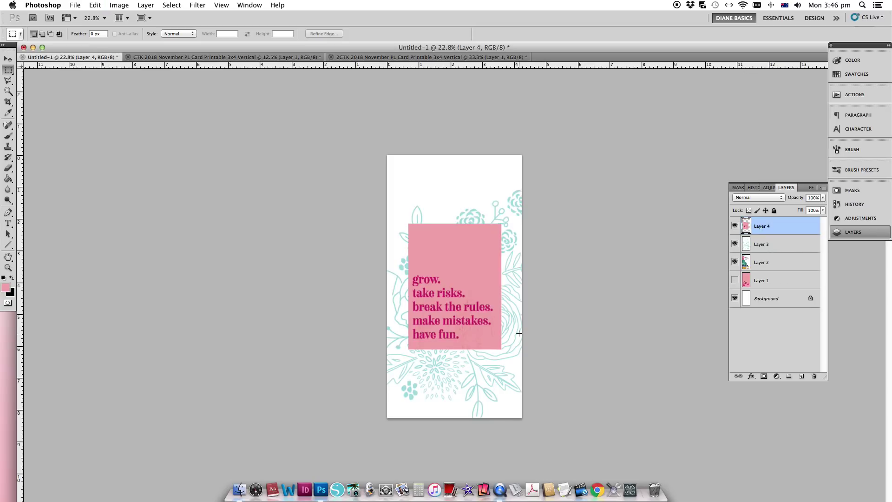
Move the pasted pink card to the canvas's lower-left corner and scale it up to the canvas width.
key(v)
drag(457, 305, 439, 372)
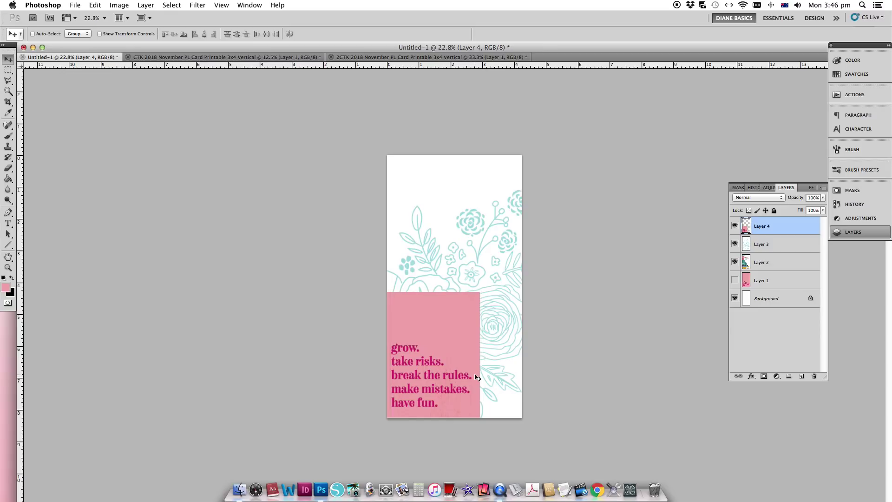
key(shift+Down)
key(ctrl+t)
drag(481, 300, 545, 254)
key(Return)
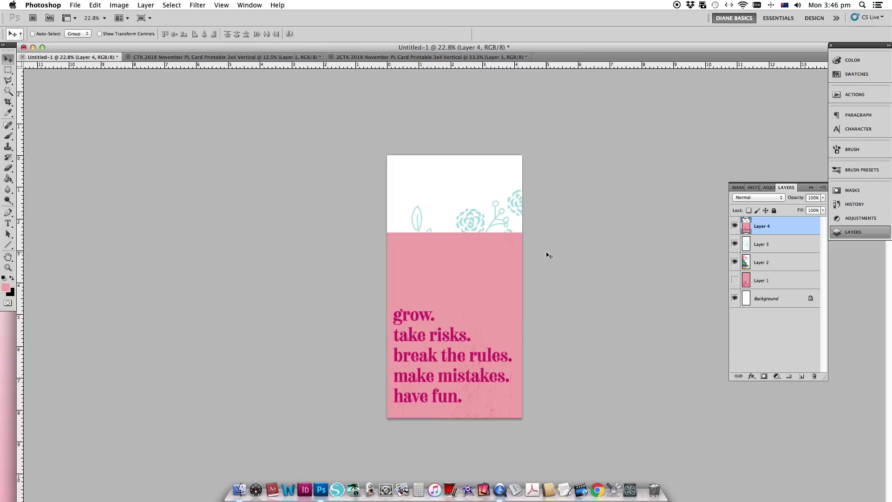
Hide Layers 2 and 3, show Layer 1, and compare its print quality up close with the enlarged card on Layer 4.
drag(412, 317, 426, 342)
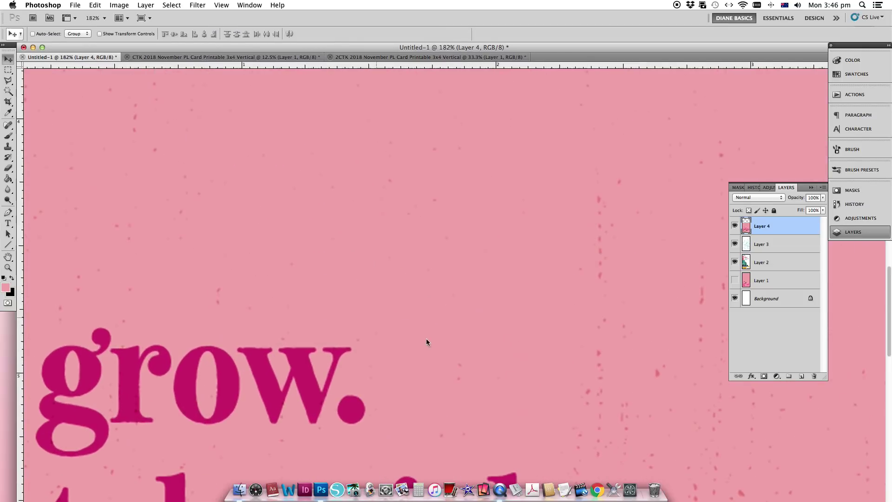
click(735, 245)
click(735, 262)
click(735, 279)
click(735, 226)
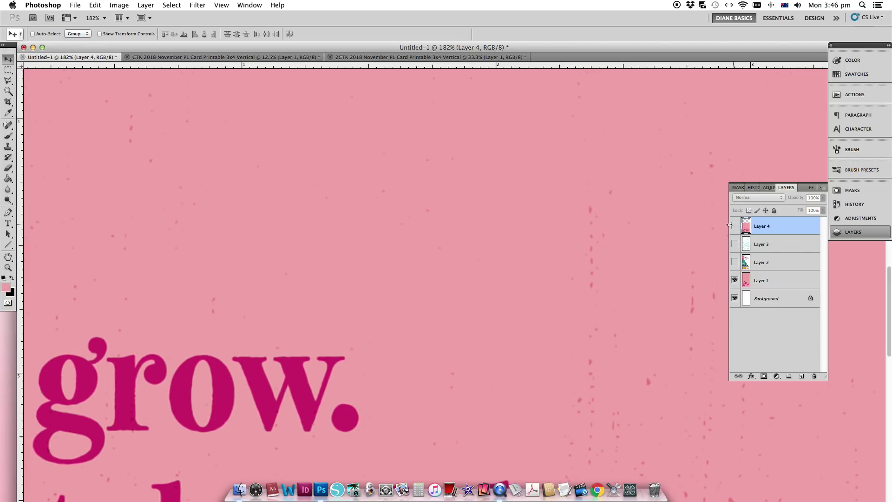
click(735, 226)
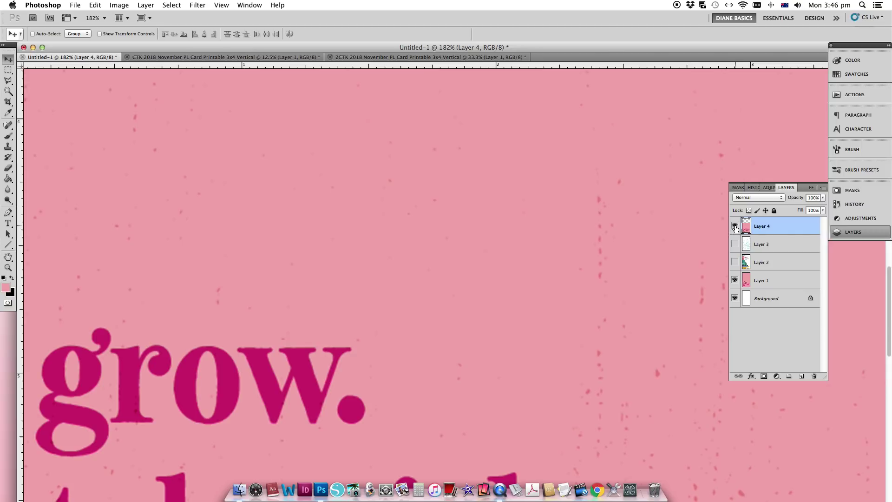
Delete the enlarged pink card layer and the floral card layer from Untitled-1.
click(734, 226)
drag(344, 293, 282, 294)
drag(753, 226, 814, 376)
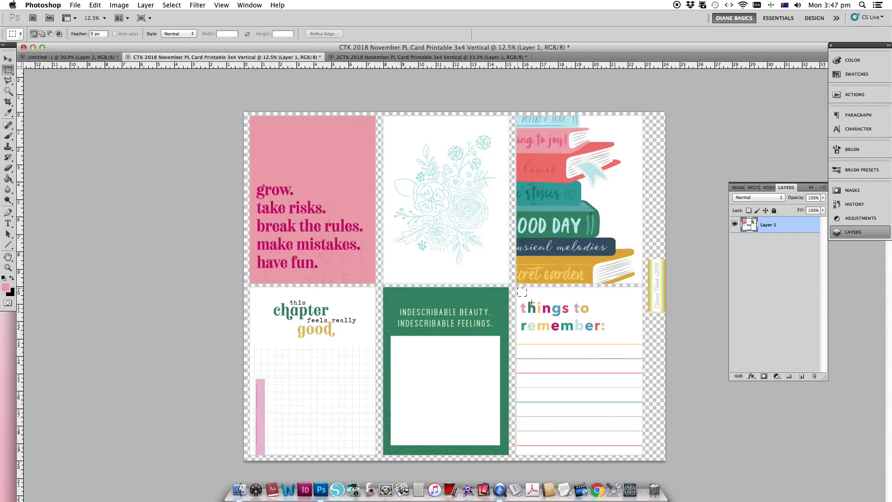
Copy the "things to remember:" card from the first printable sheet and paste it into Untitled-1.
drag(531, 303, 641, 453)
key(super+c)
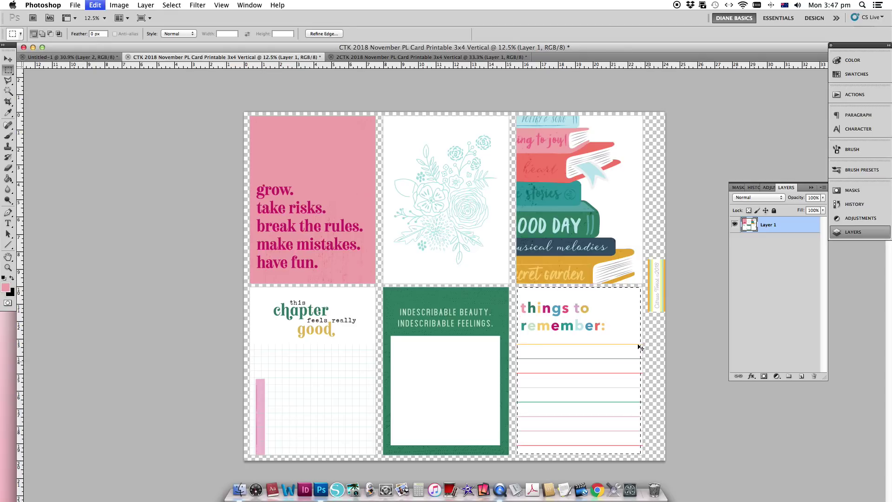
click(70, 57)
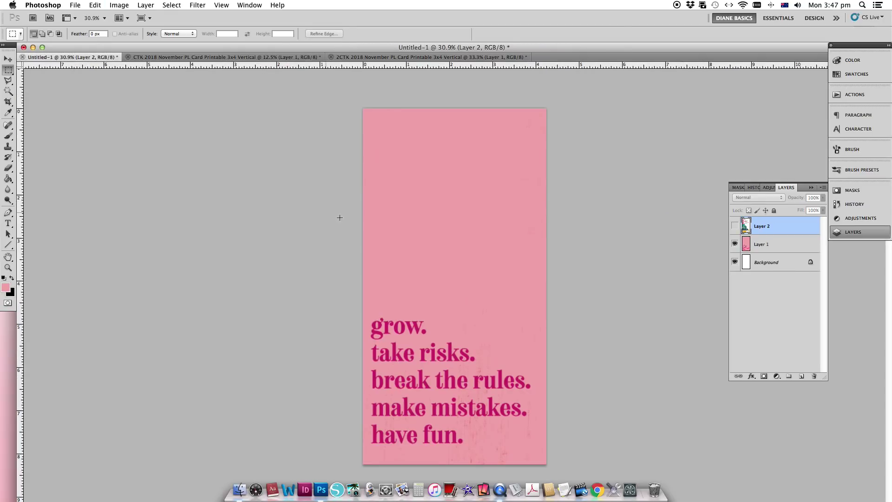
key(super+v)
Scale the "things to remember:" card down to the canvas width and align it with the canvas's upper edge.
key(super+t)
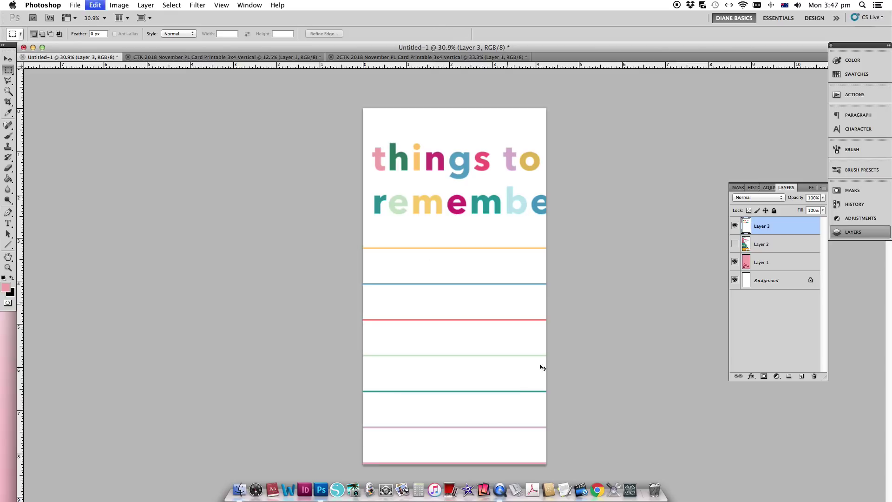
drag(669, 109, 581, 301)
key(Return)
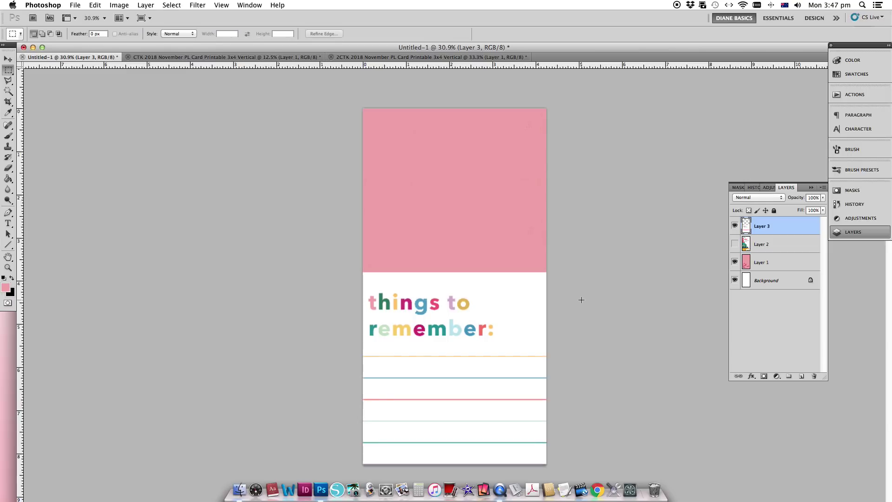
key(v)
drag(485, 351, 484, 185)
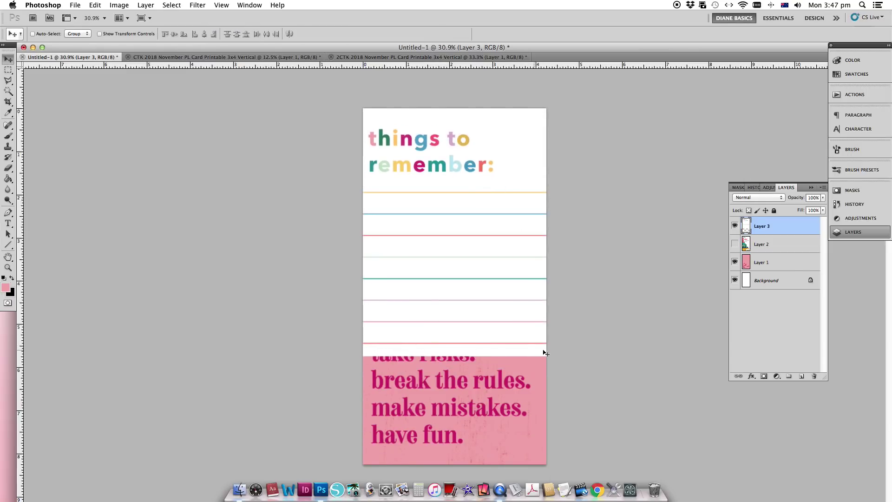
Copy the ruled area from just below the card's blue line to its lower edge onto a new layer.
click(8, 69)
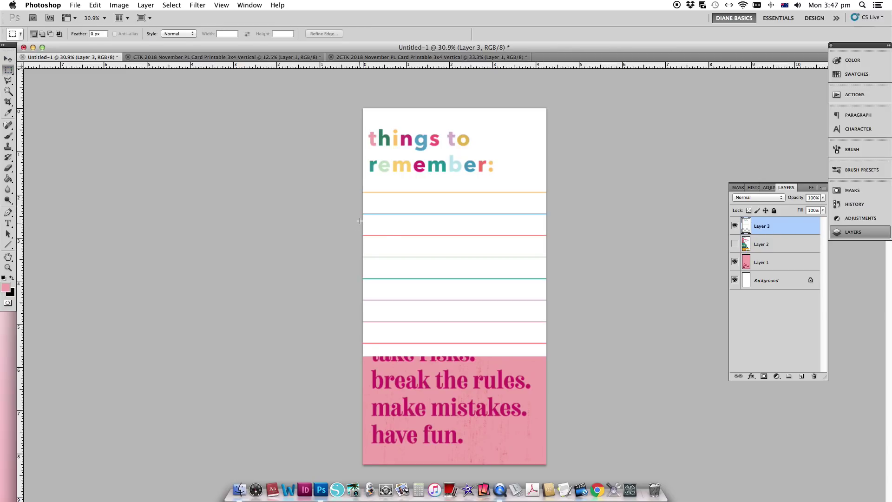
drag(363, 215, 555, 354)
key(super+c)
key(super+v)
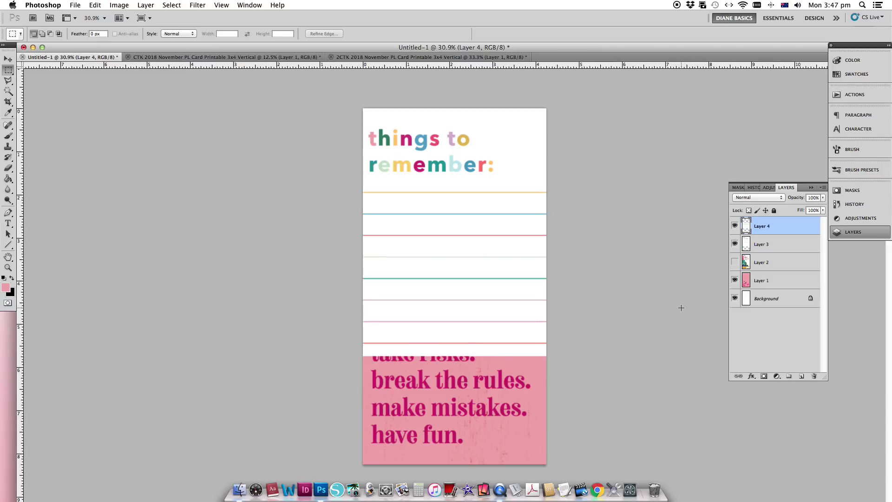
Check the copied ruled lines in isolation and move them down to extend the card to the canvas's lower edge.
key(v)
alt+click(734, 226)
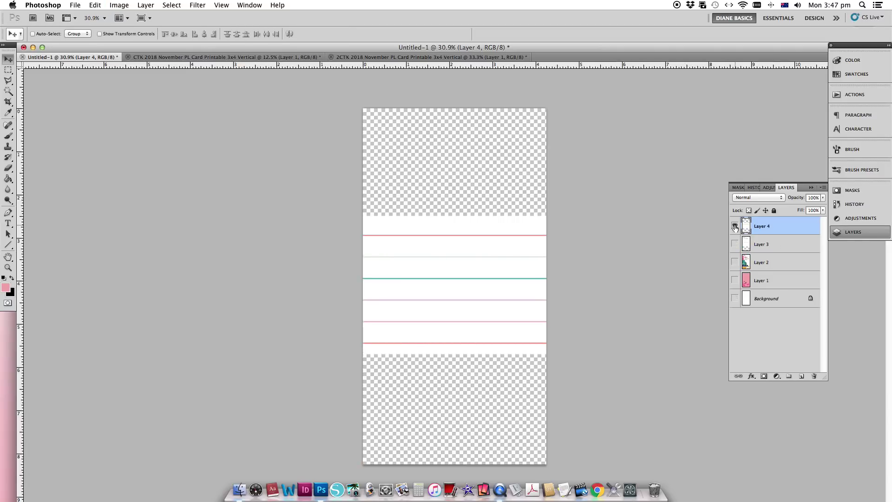
alt+click(734, 226)
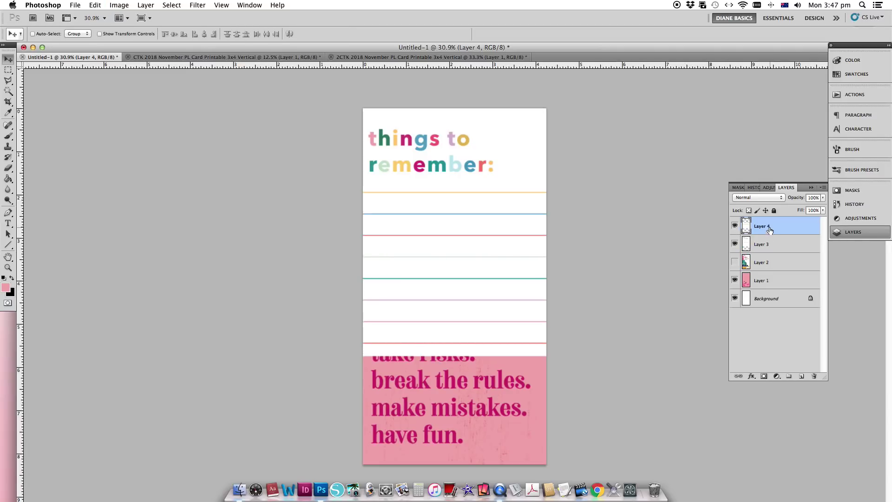
drag(484, 241, 486, 353)
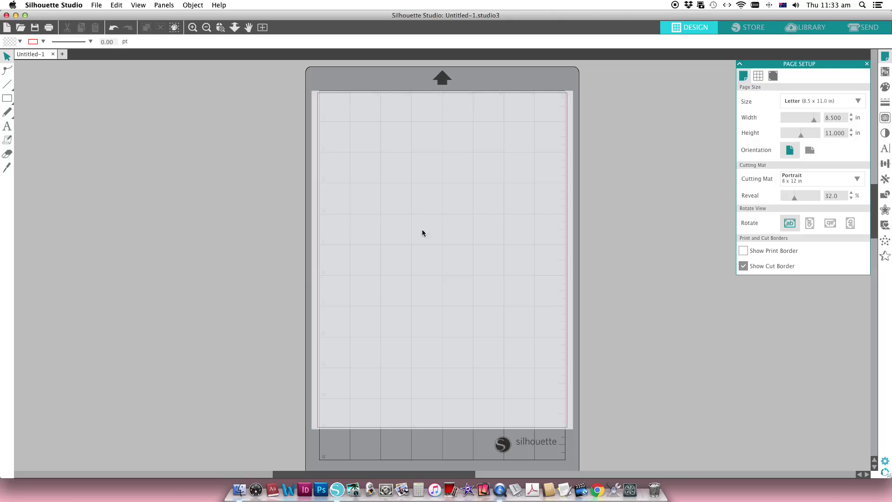
Switch to Finder, open CTK 2018 November Printable.pdf in Acrobat, and choose JPEG as the format for saving a copy.
click(239, 489)
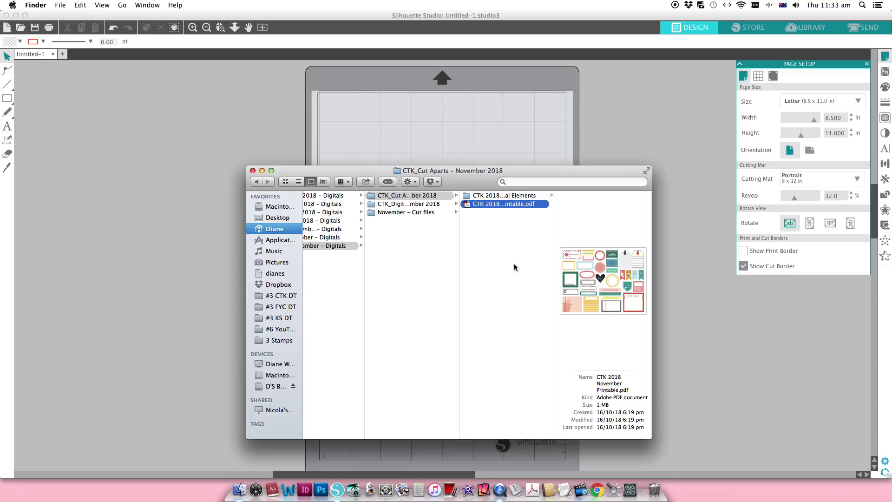
double_click(488, 204)
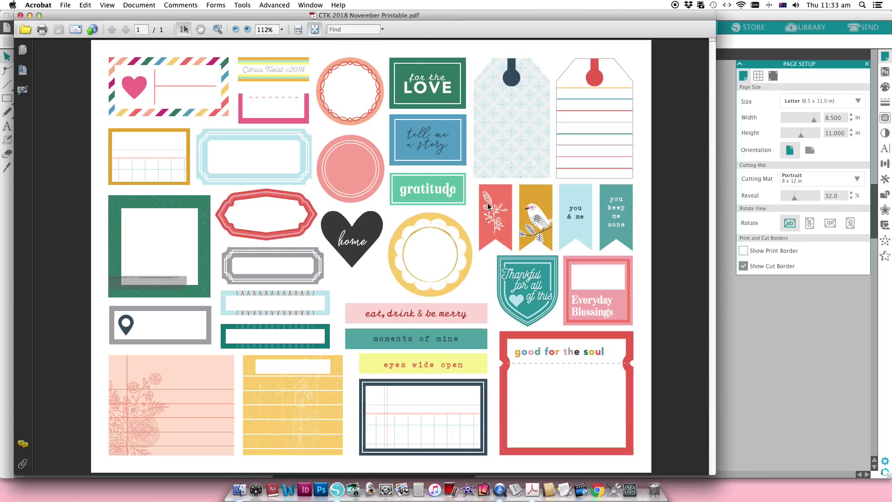
click(66, 5)
click(87, 118)
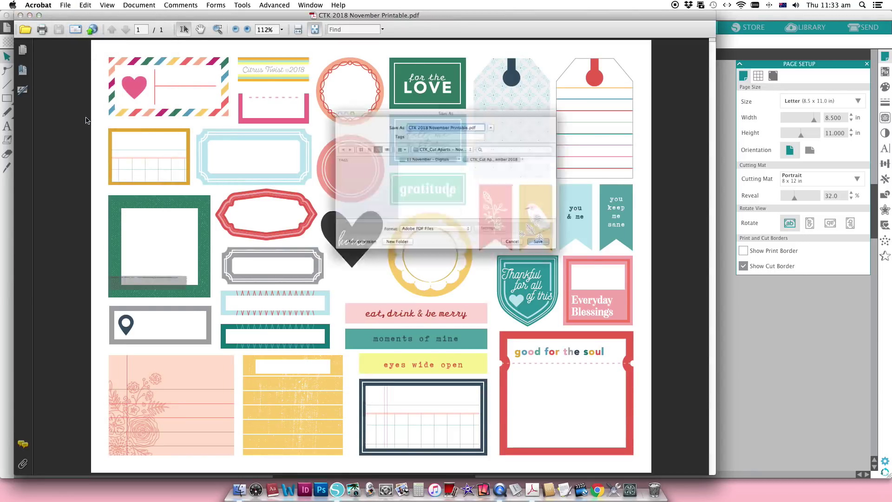
click(441, 255)
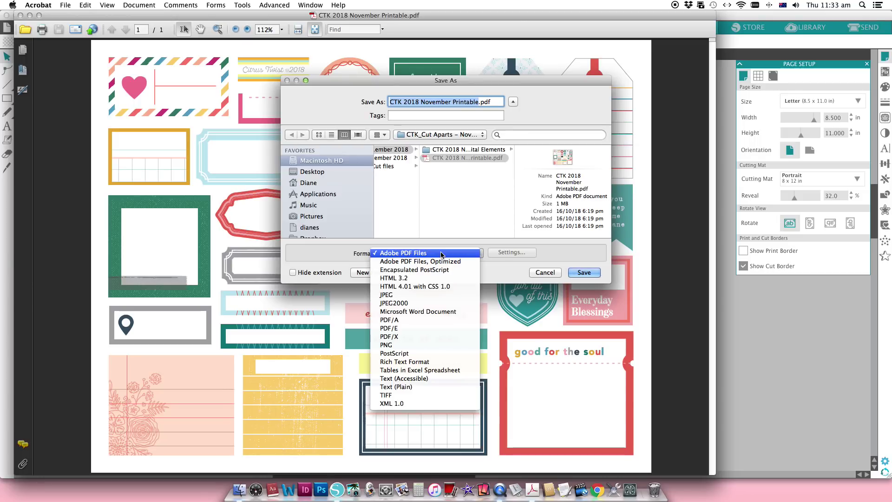
click(396, 296)
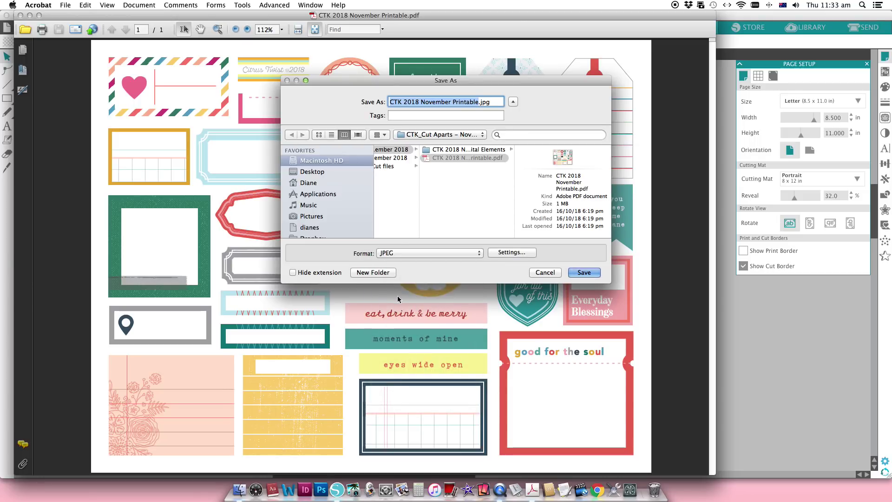
Keep the grayscale JPEG quality at Maximum and save the printable as CTK 2018 November Printable.jpg.
click(507, 254)
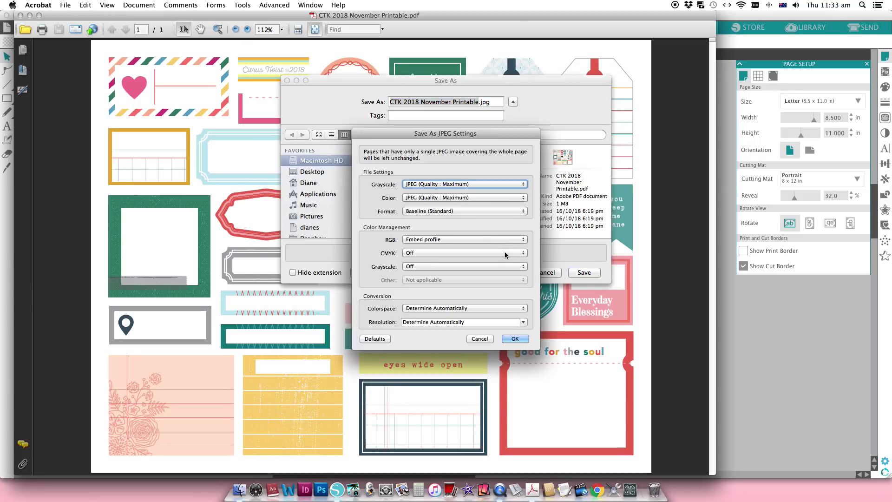
click(458, 184)
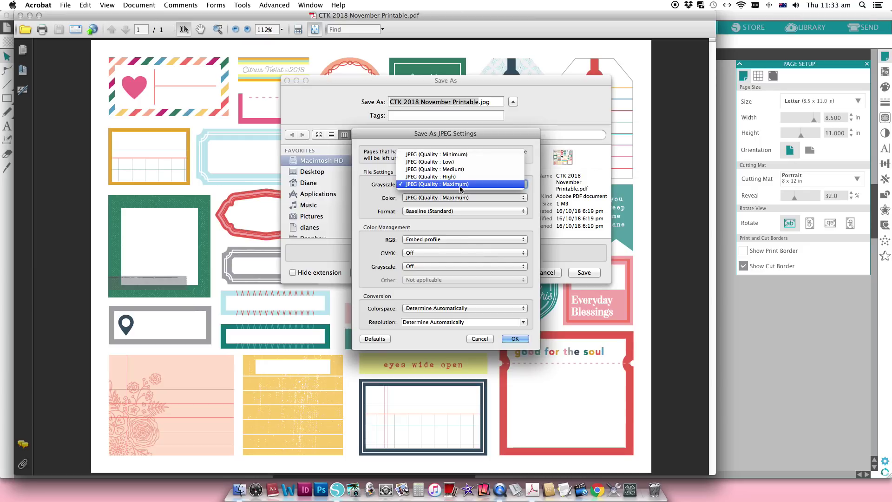
click(460, 185)
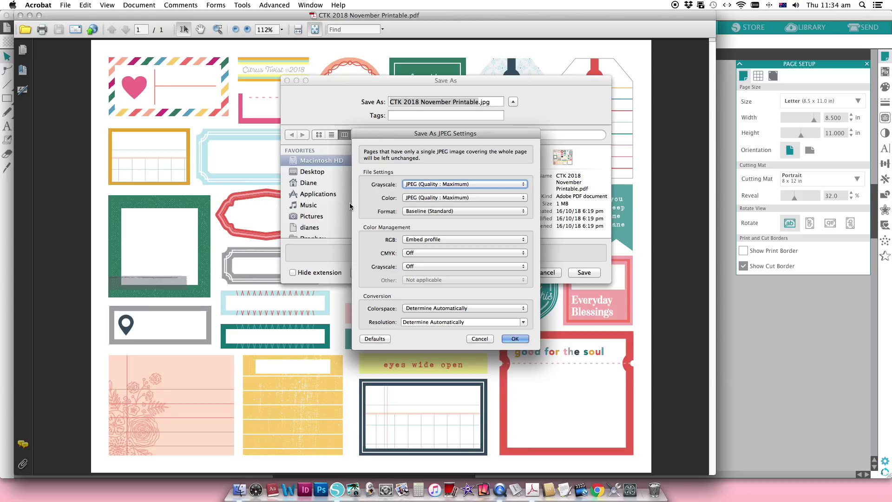
click(515, 340)
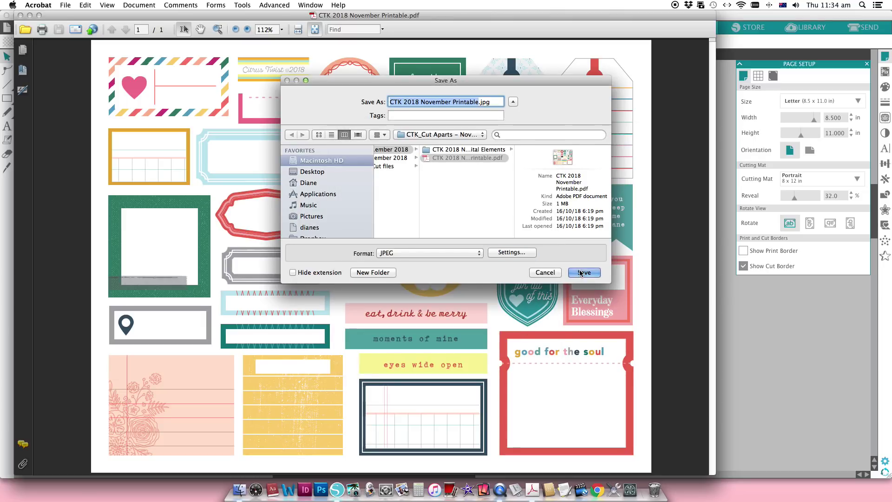
click(581, 272)
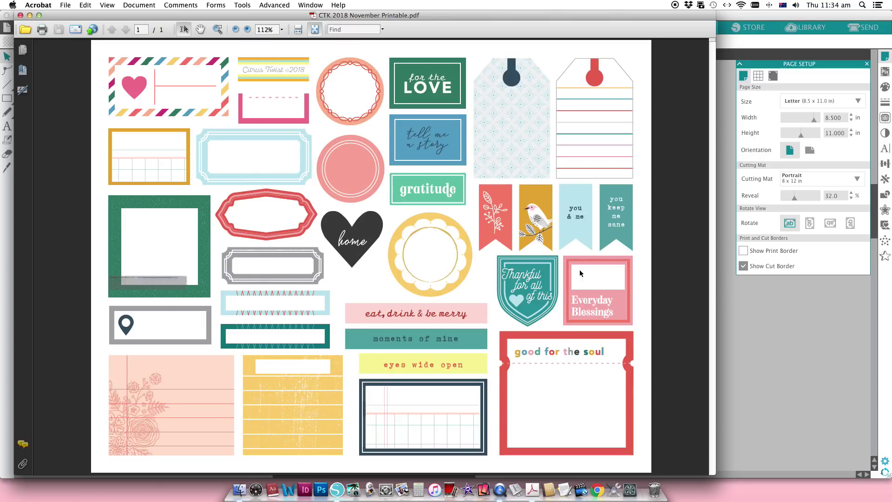
Quit Acrobat, place CTK 2018 November Printable.jpg from Finder into the Silhouette Studio design, and move it down across the middle of the page.
key(super+q)
click(526, 237)
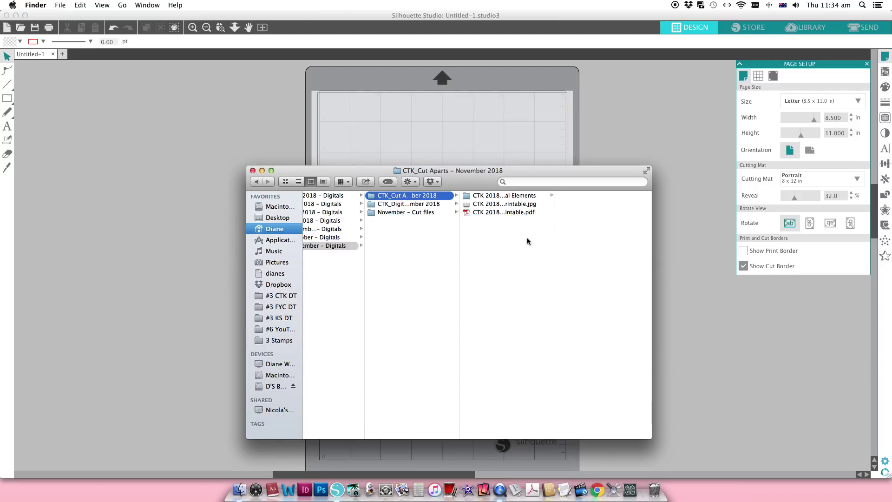
drag(520, 206, 420, 148)
click(419, 147)
drag(485, 157, 482, 279)
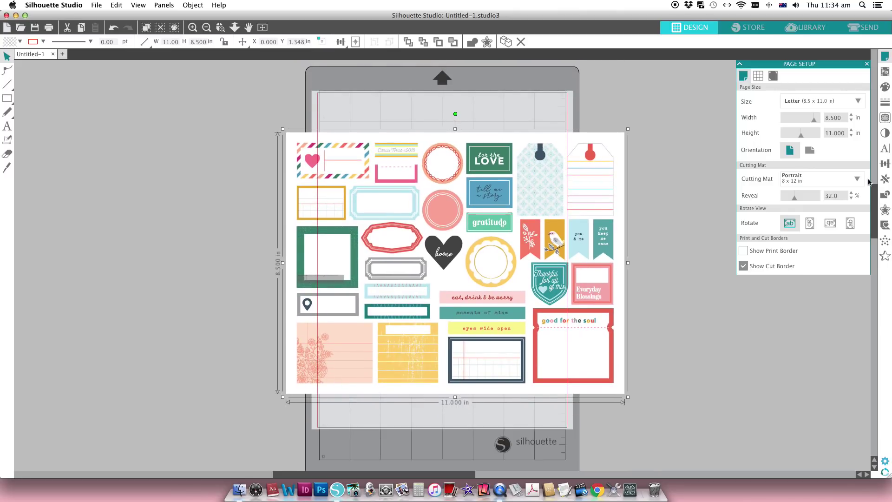
Select a trace area around the whole printable sheet and set the trace threshold to 98%.
click(885, 120)
click(773, 87)
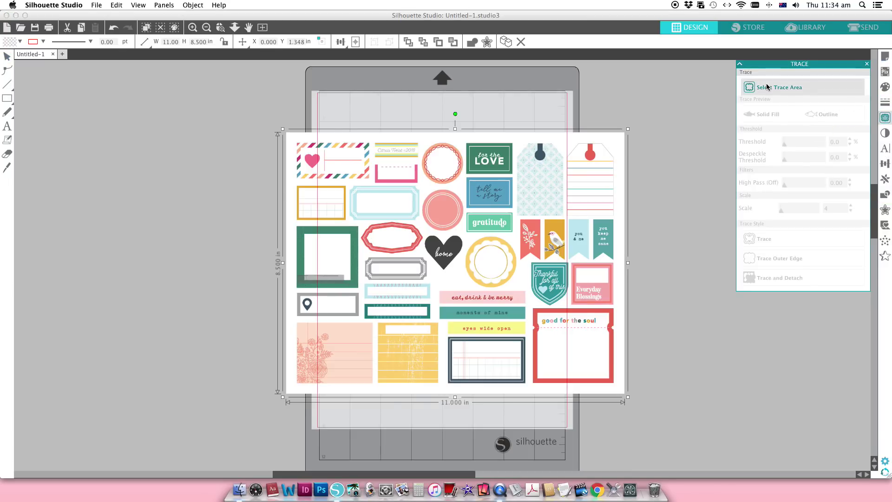
mouse_move(278, 135)
mouse_down()
mouse_move(462, 288)
mouse_move(607, 393)
mouse_move(629, 395)
mouse_up()
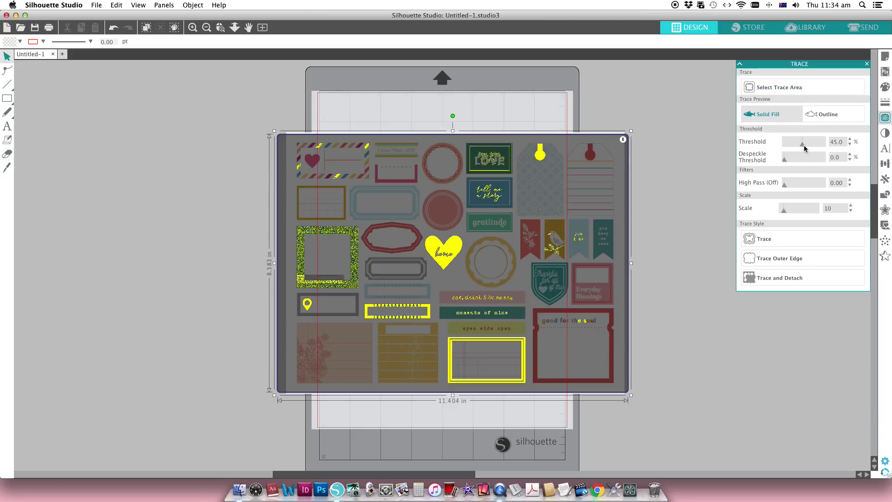
drag(806, 144, 848, 146)
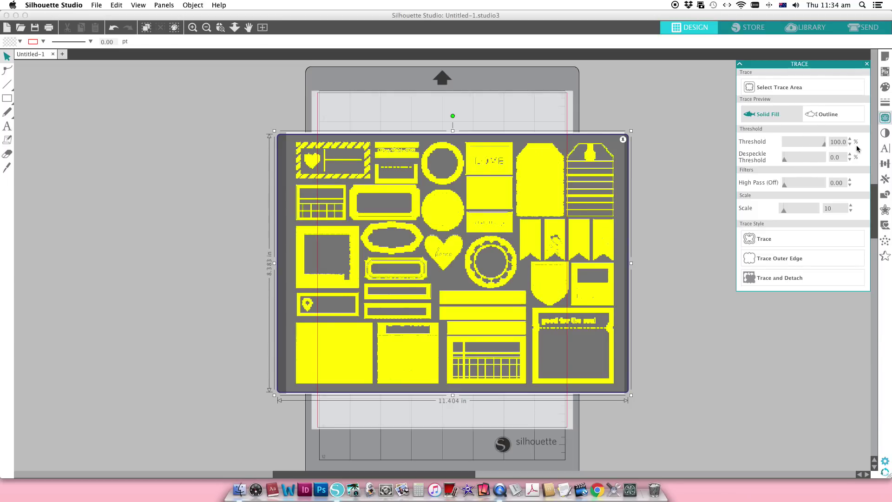
click(850, 144)
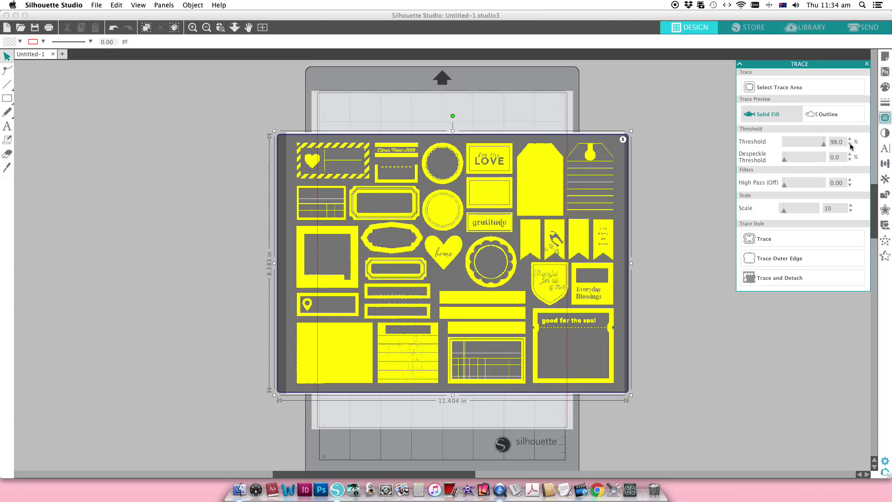
Inspect the trace preview up close and trace the outer edges of the printable's elements.
click(221, 28)
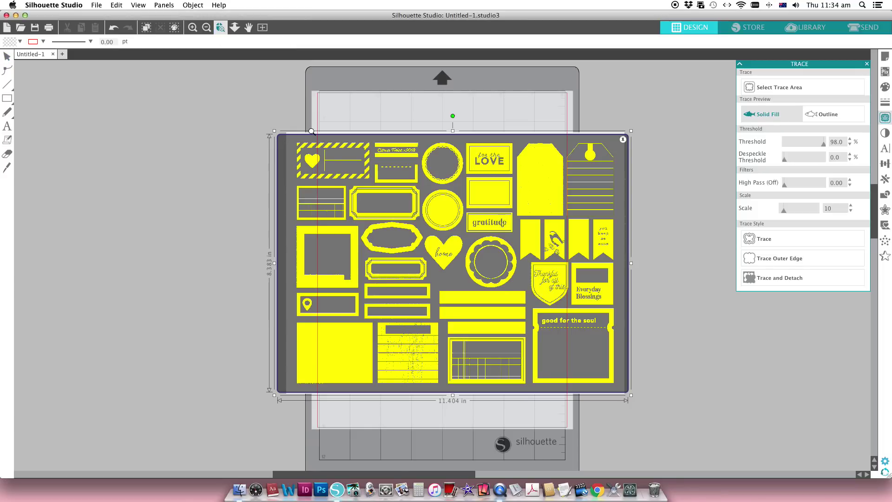
key(Escape)
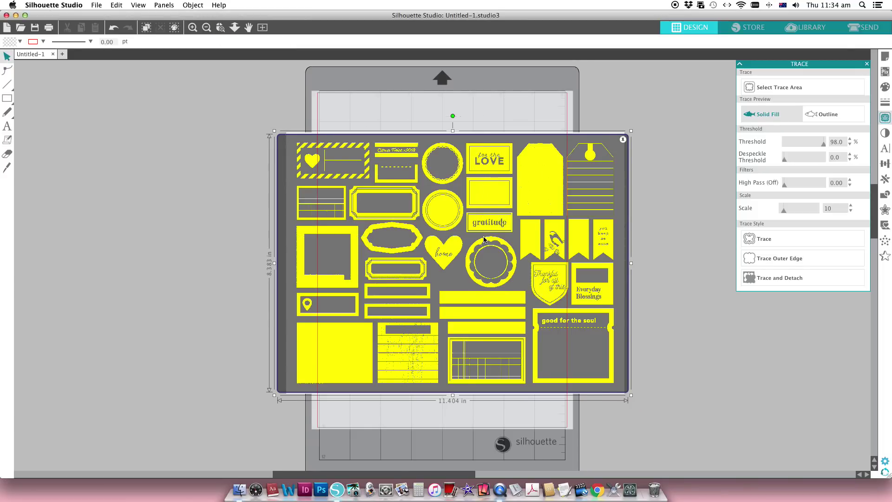
scroll(484, 239, up, 5)
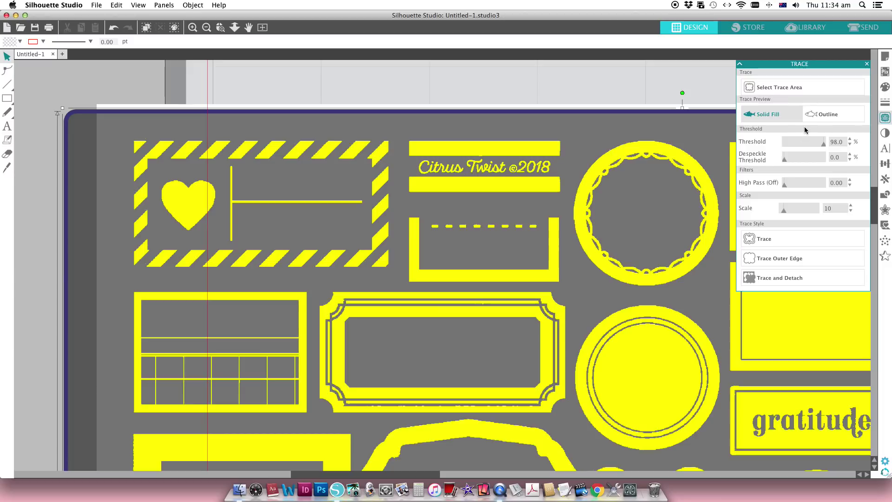
click(768, 258)
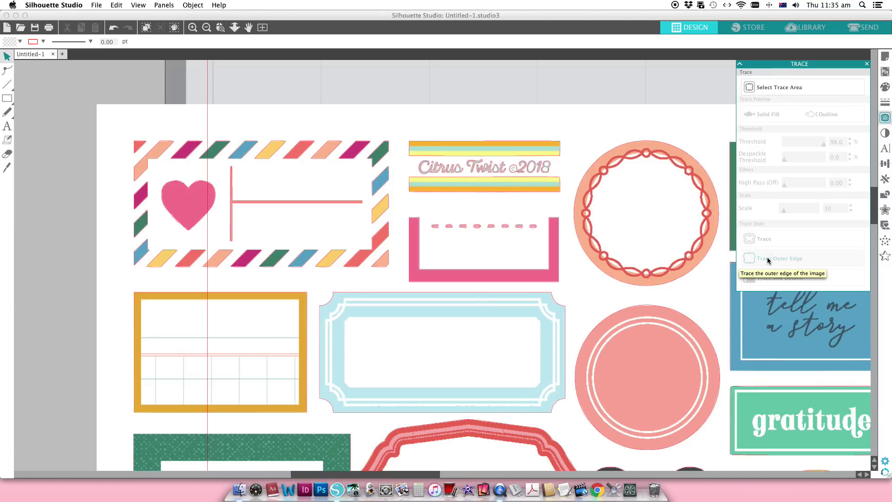
Release the compound path of the traced outlines to separate them into individual cut lines.
click(454, 175)
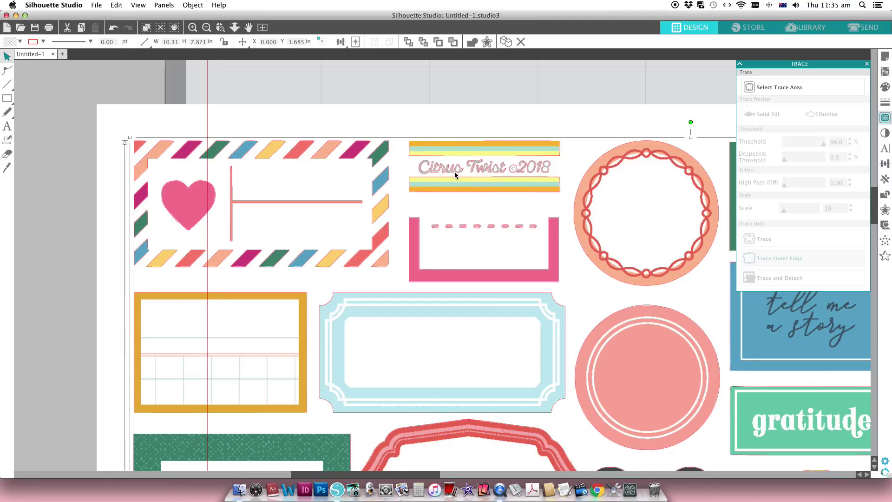
right_click(454, 172)
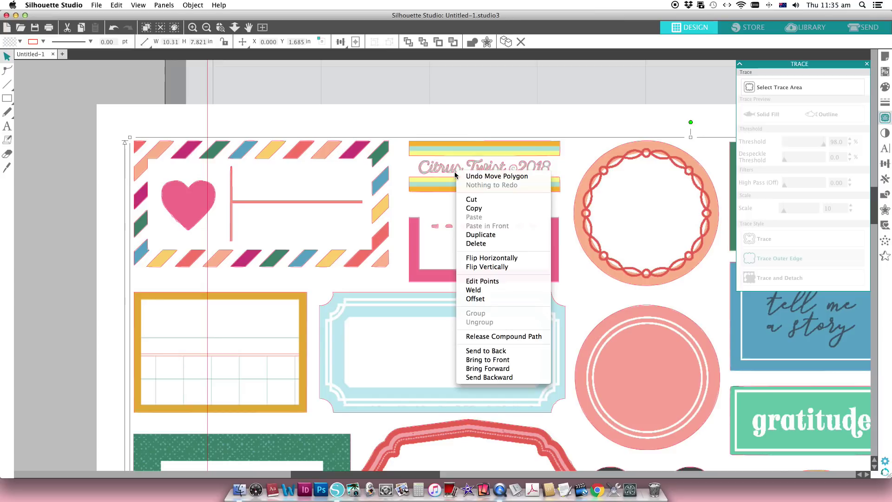
click(483, 337)
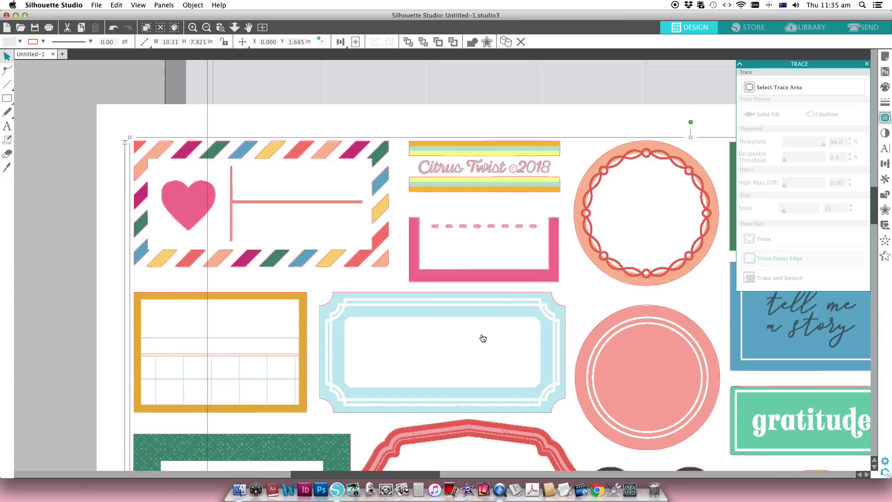
Delete the fragmented cut lines on the striped heart label, the Citrus Twist text and the pink dashed label.
click(398, 87)
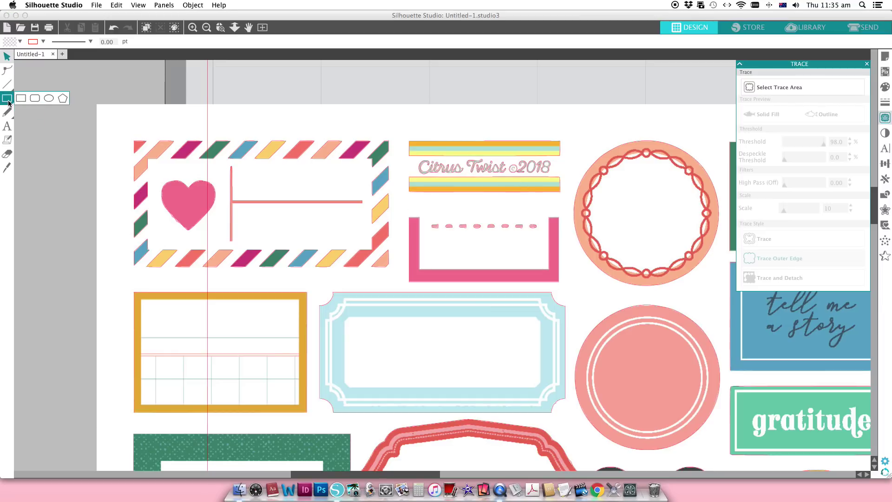
drag(80, 120, 566, 288)
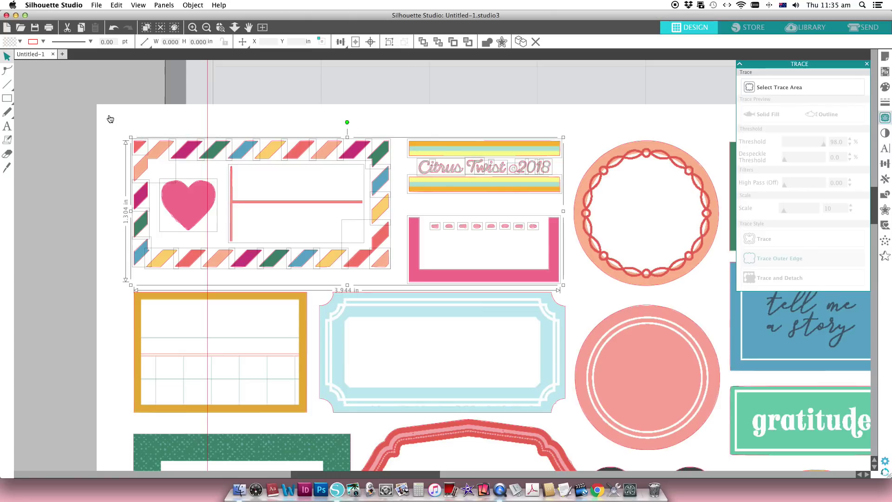
click(110, 119)
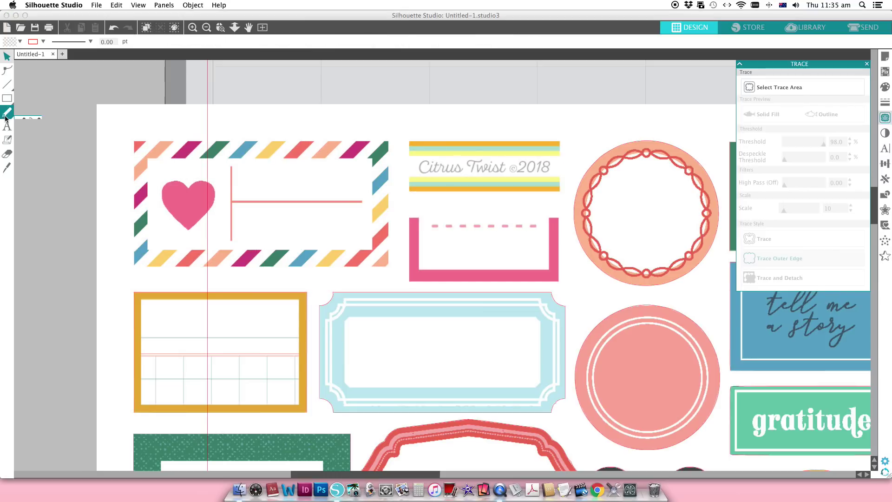
Draw a rectangular cut line around the striped heart label, about 2.35 by 1.16 in.
click(17, 98)
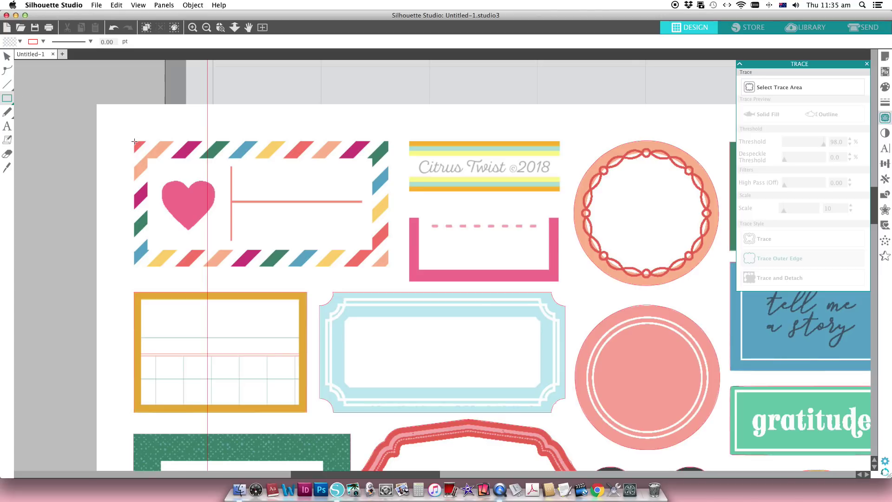
mouse_move(134, 141)
mouse_down()
mouse_move(286, 235)
mouse_move(389, 267)
mouse_up()
click(7, 56)
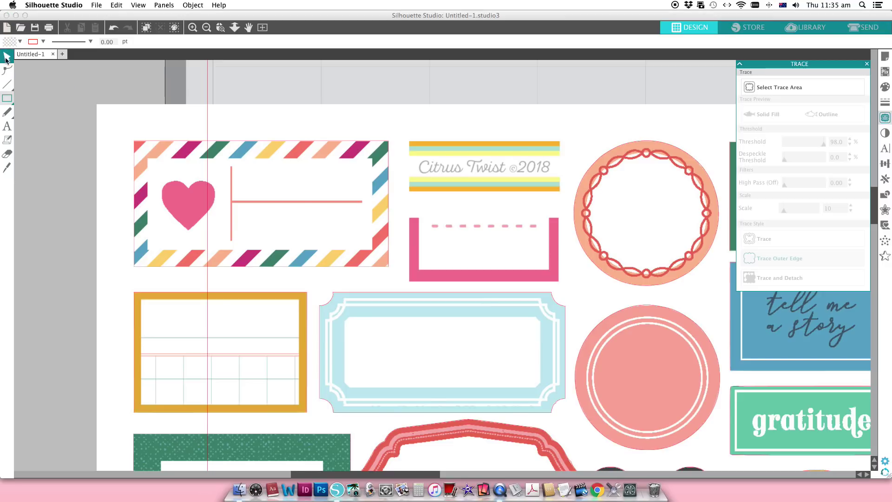
click(246, 143)
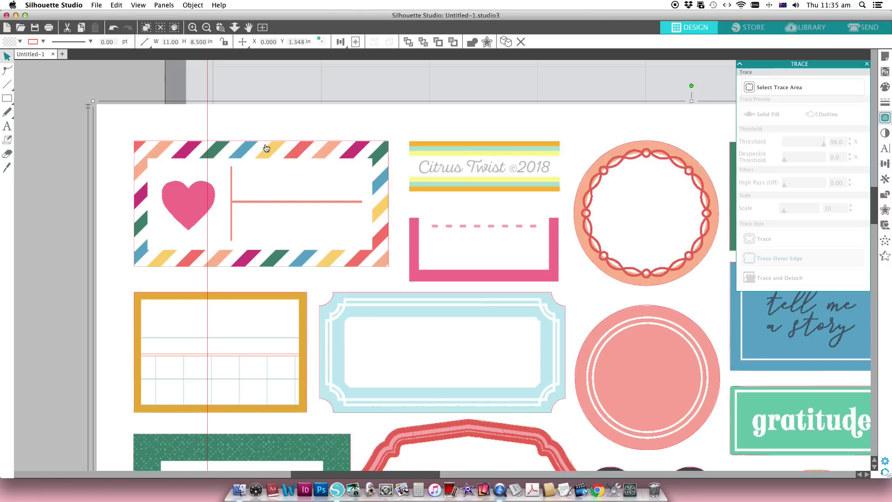
click(265, 144)
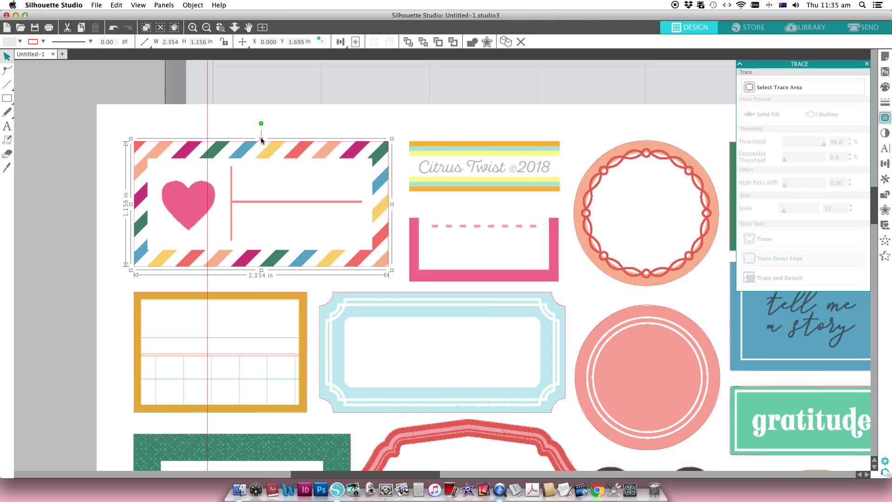
Draw a rectangular cut line around the outer edge of the pink label with the dashed line.
click(7, 99)
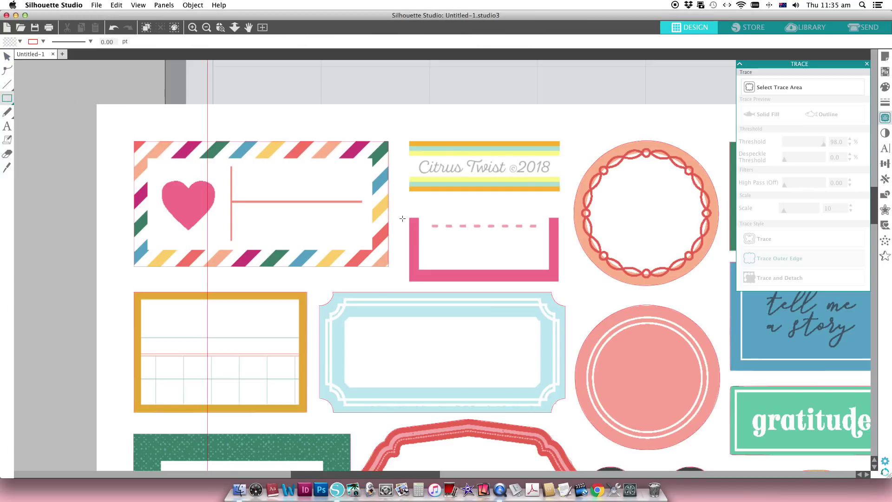
drag(410, 218, 559, 282)
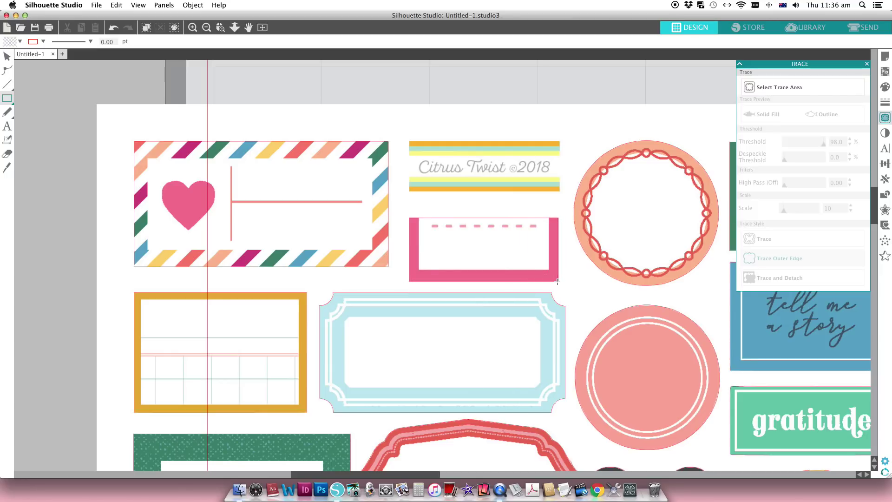
key(v)
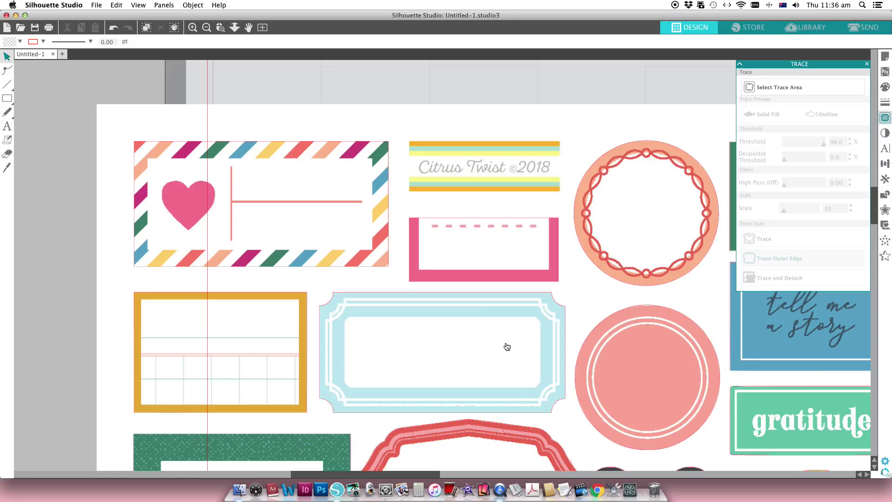
Delete the fragmented cut lines on the yellow distressed ruled card and draw a single rectangular cut line around it.
scroll(507, 347, down, 8)
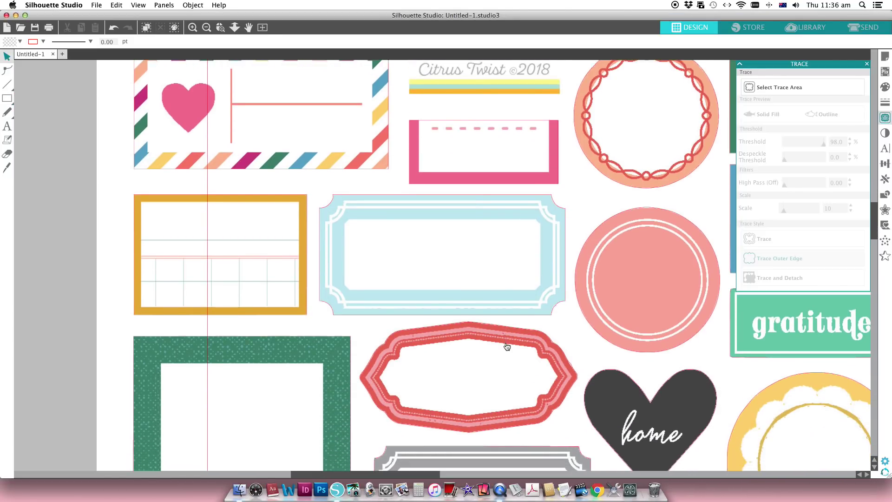
scroll(507, 346, down, 9)
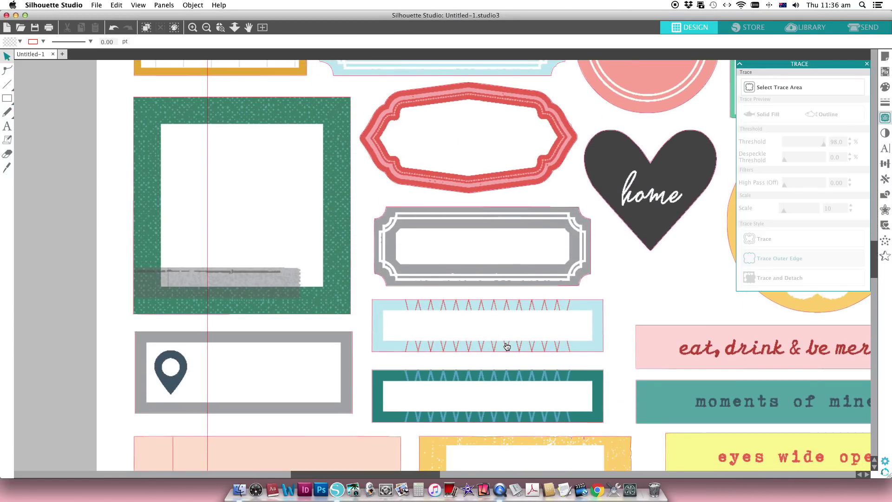
scroll(507, 347, down, 10)
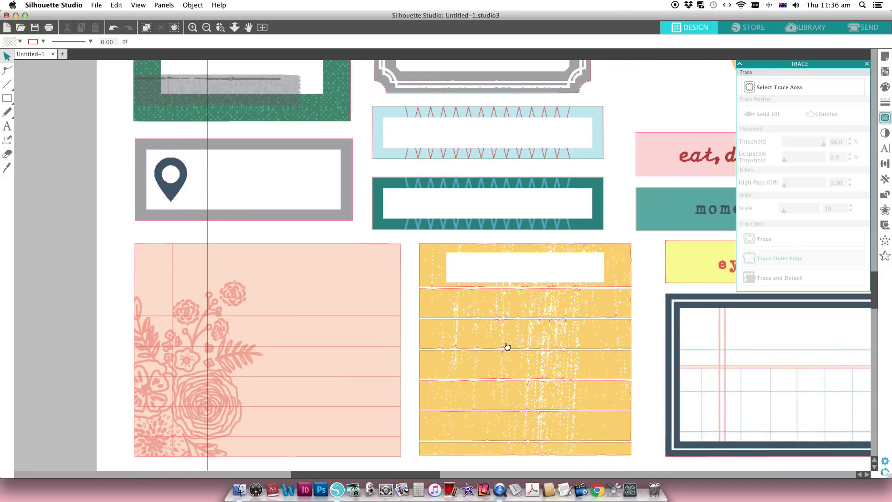
scroll(507, 347, down, 1)
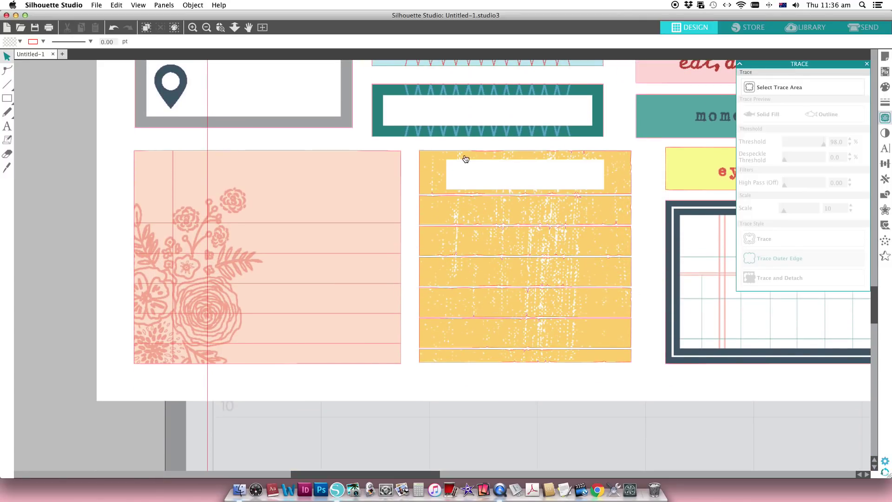
click(558, 285)
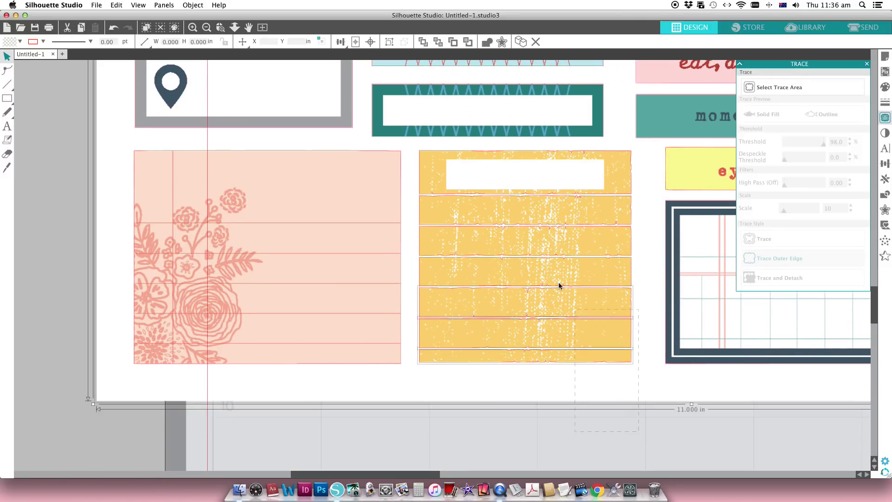
click(414, 150)
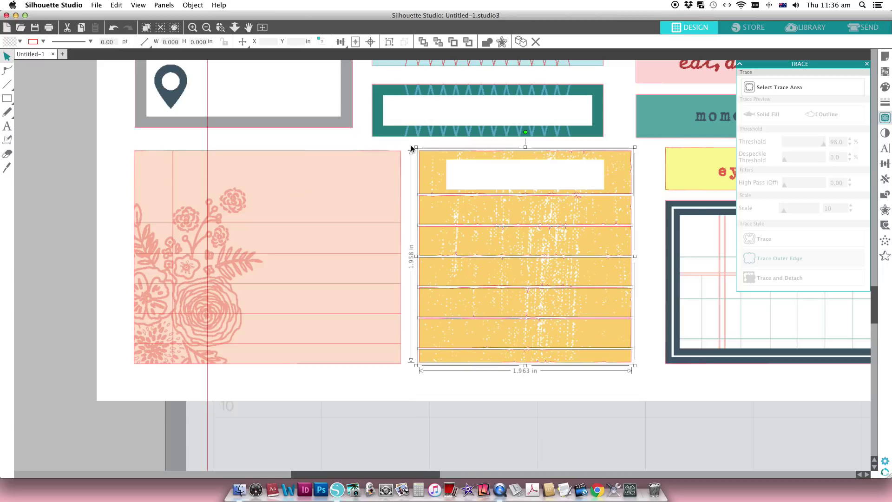
click(411, 147)
click(7, 98)
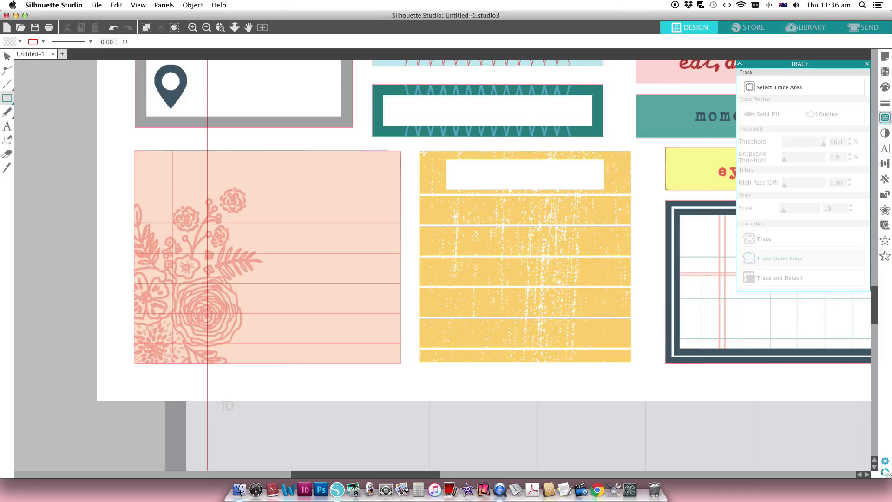
drag(420, 150, 630, 361)
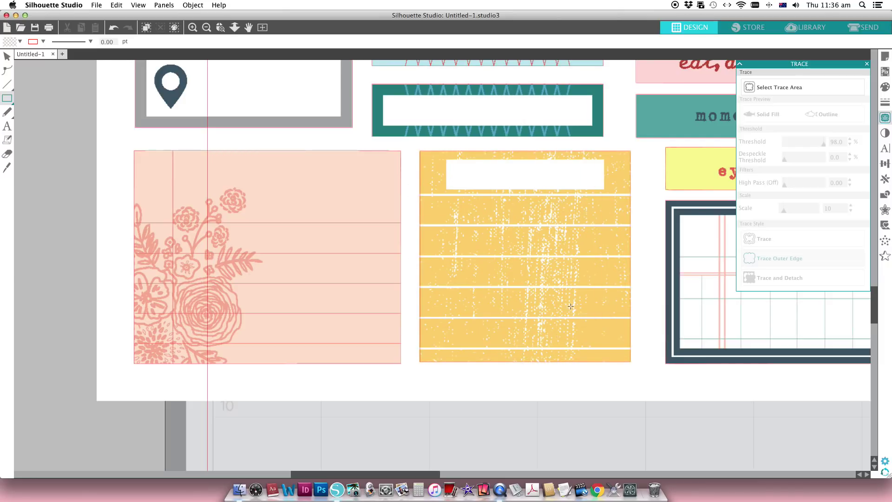
Check the cut lines around the elements in the sheet's right half, from the grid card up to the bird banner.
scroll(551, 292, right, 10)
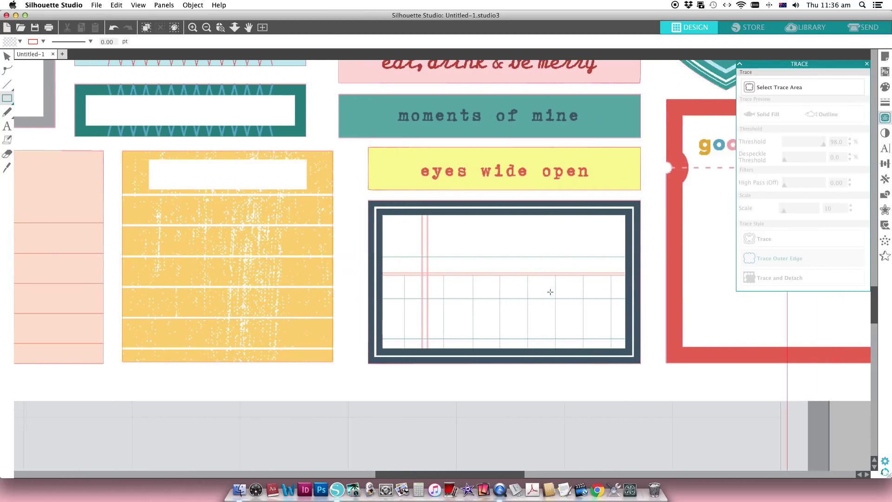
scroll(550, 292, right, 6)
scroll(550, 292, right, 3)
scroll(550, 292, up, 5)
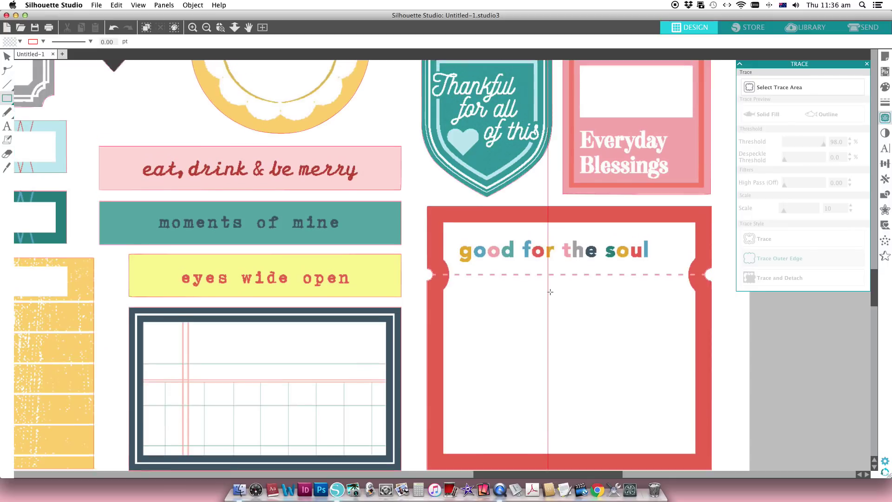
scroll(550, 292, up, 10)
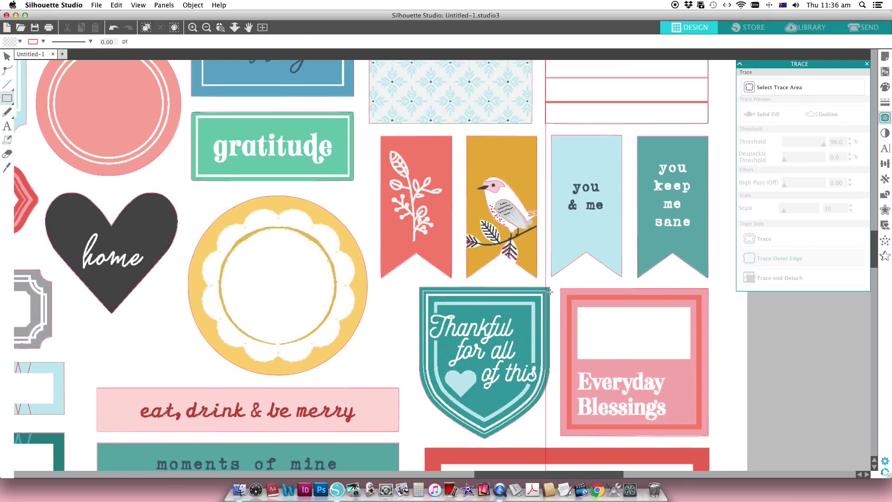
scroll(551, 291, up, 2)
click(7, 56)
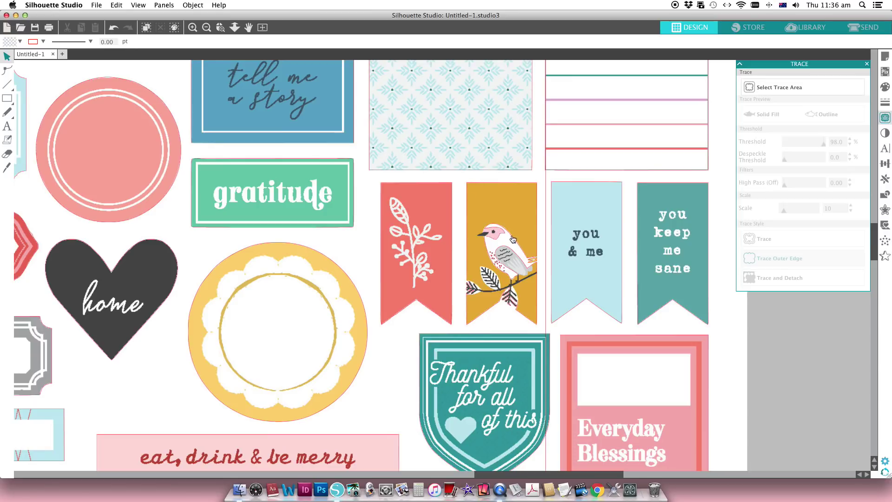
Delete the fragmented cut lines on the mustard bird banner, keeping those of the neighbouring banners.
scroll(640, 277, right, 3)
scroll(640, 277, right, 1)
drag(699, 335, 403, 181)
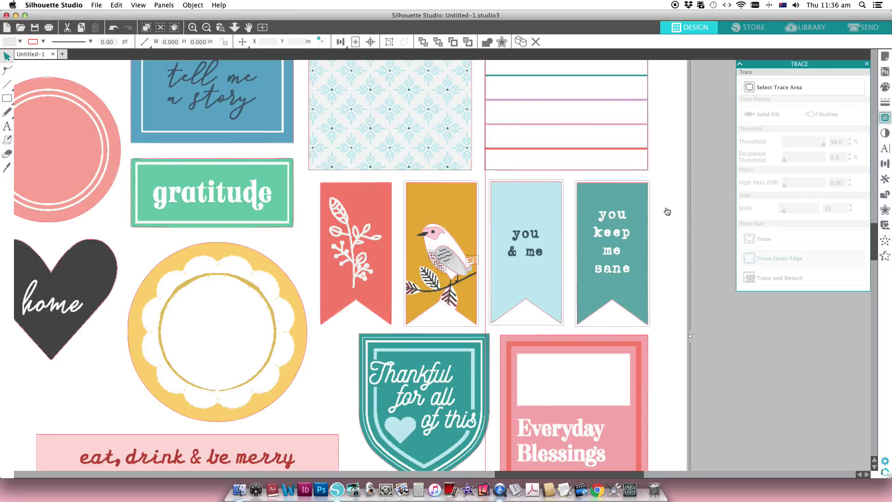
shift+click(584, 185)
shift+click(553, 185)
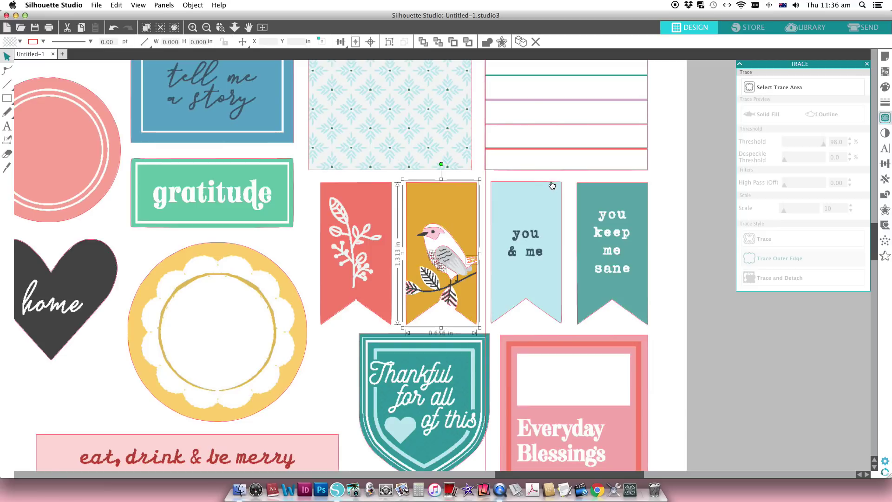
click(551, 180)
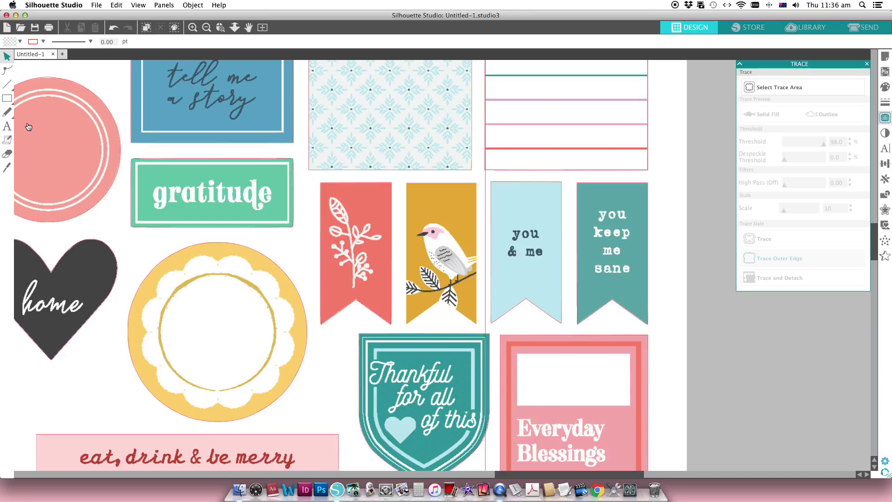
Draw a closed polygon cut line around the swallowtail outline of the bird banner, about 0.65 by 1.32 in.
click(6, 113)
mouse_move(7, 84)
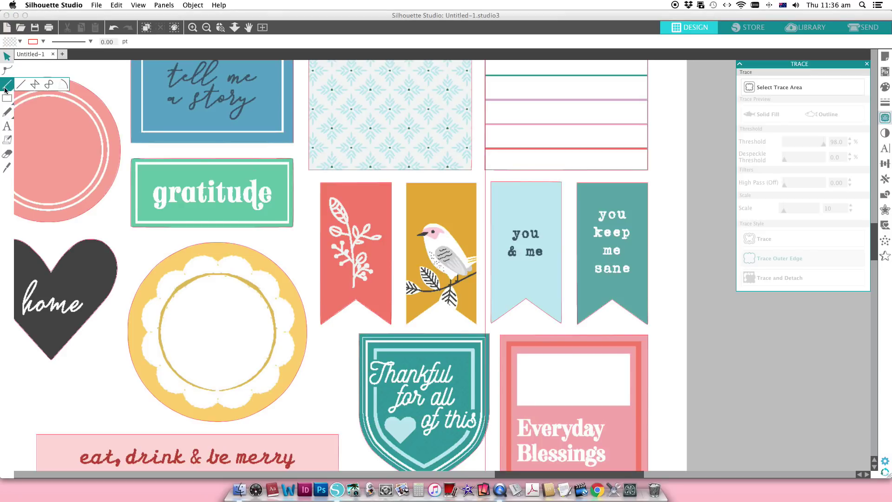
click(35, 85)
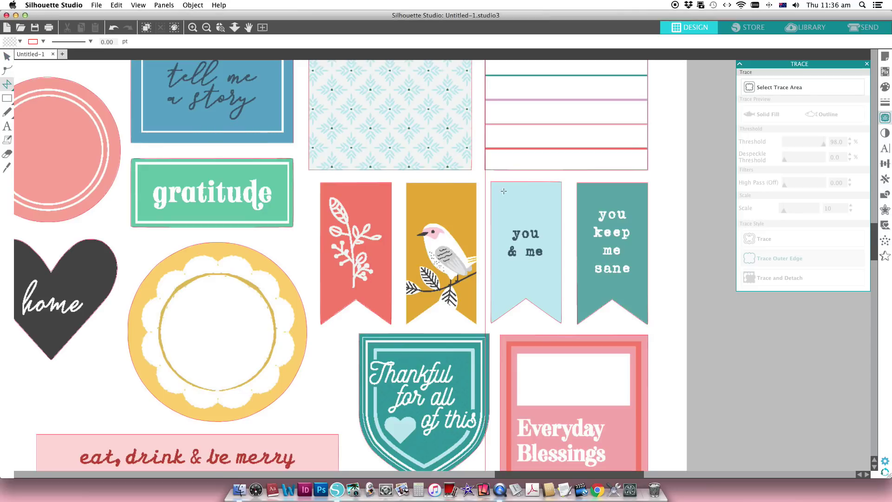
click(407, 183)
click(476, 183)
click(477, 324)
click(443, 298)
click(407, 324)
click(407, 184)
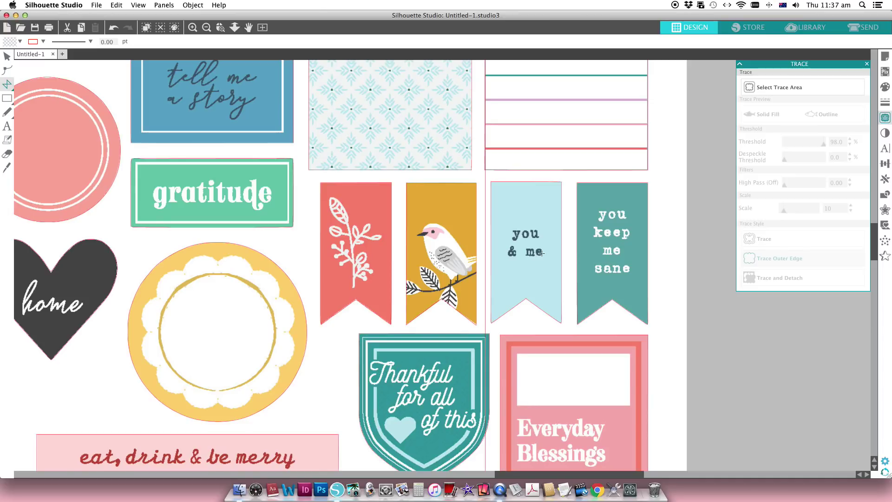
Group all the element cut lines together, leaving the sheet image out of the group.
scroll(550, 273, up, 5)
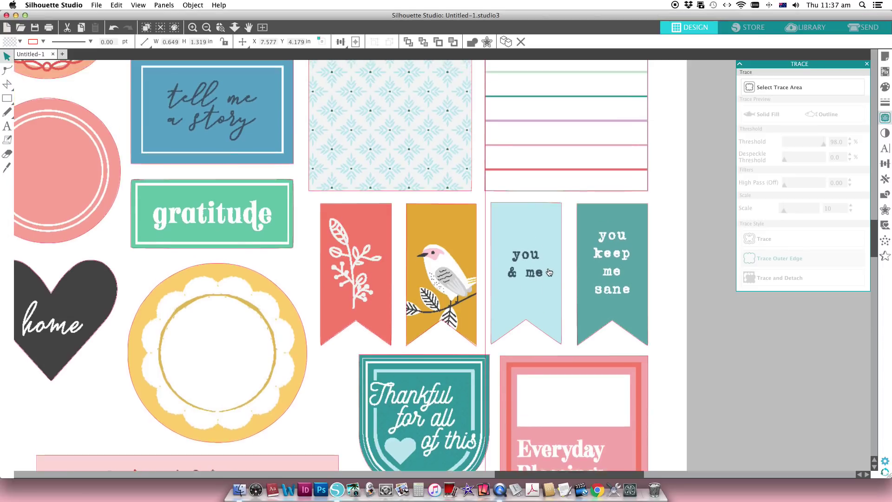
scroll(604, 289, up, 6)
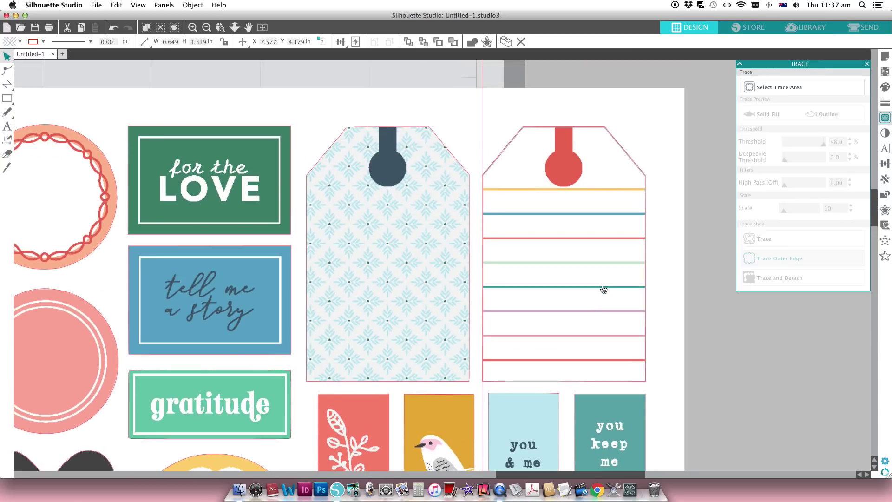
scroll(604, 289, left, 3)
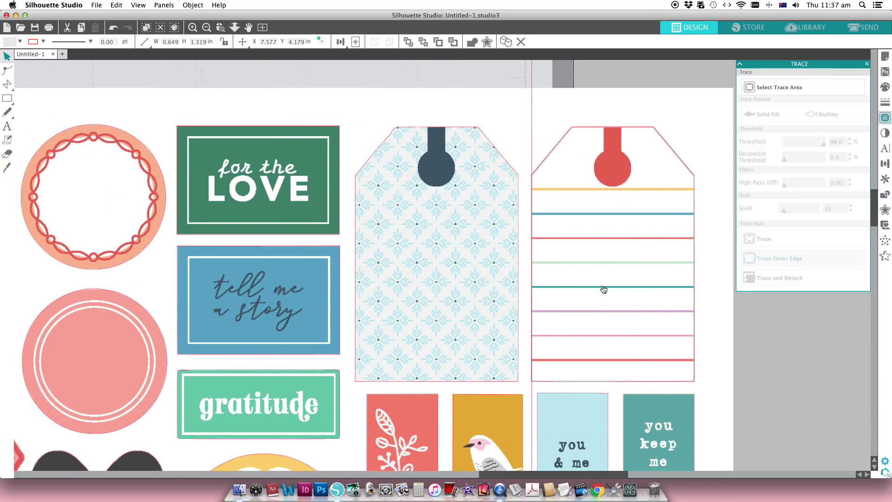
scroll(604, 289, left, 1)
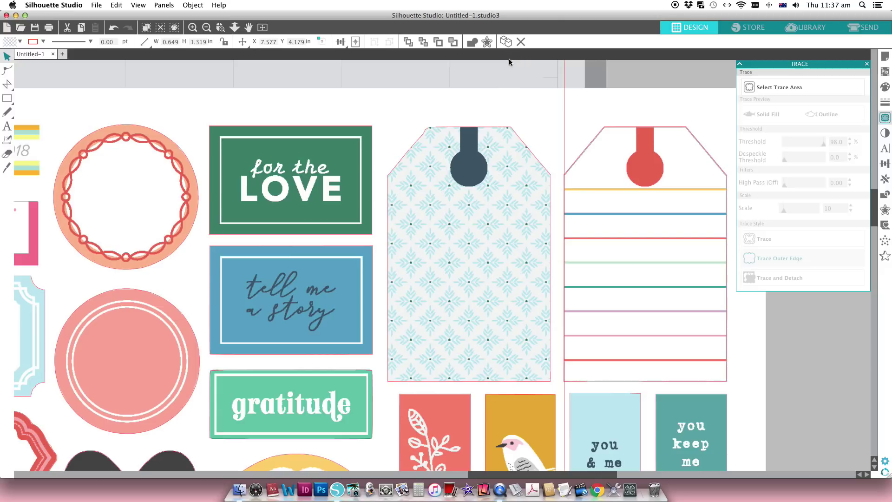
click(263, 27)
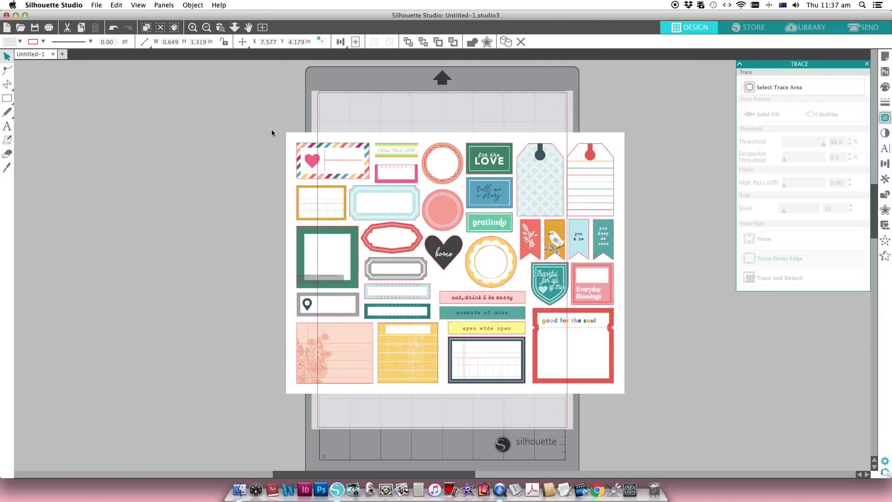
drag(271, 132, 635, 402)
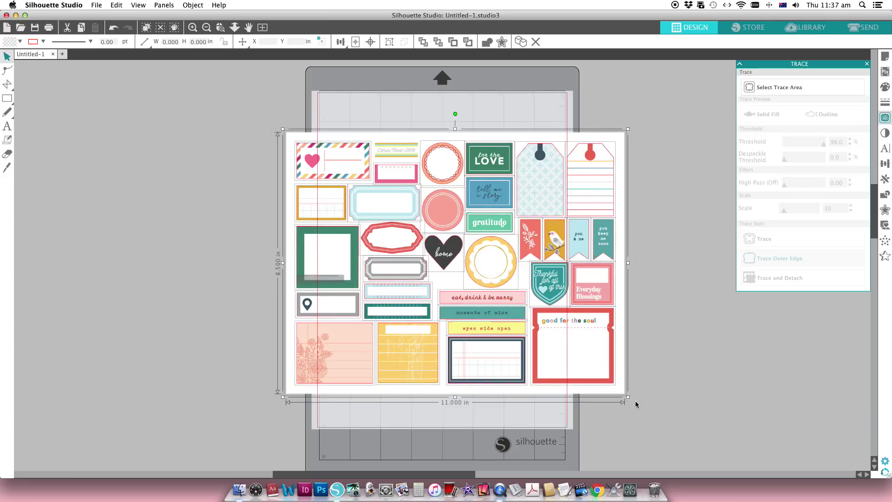
click(531, 393)
key(cmd+g)
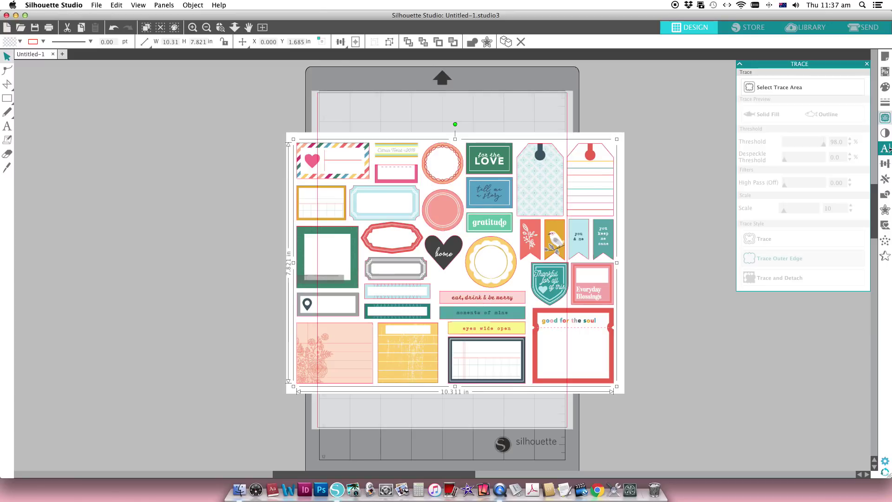
Try an internal offset of 0.125 in on the grouped cut lines.
click(885, 212)
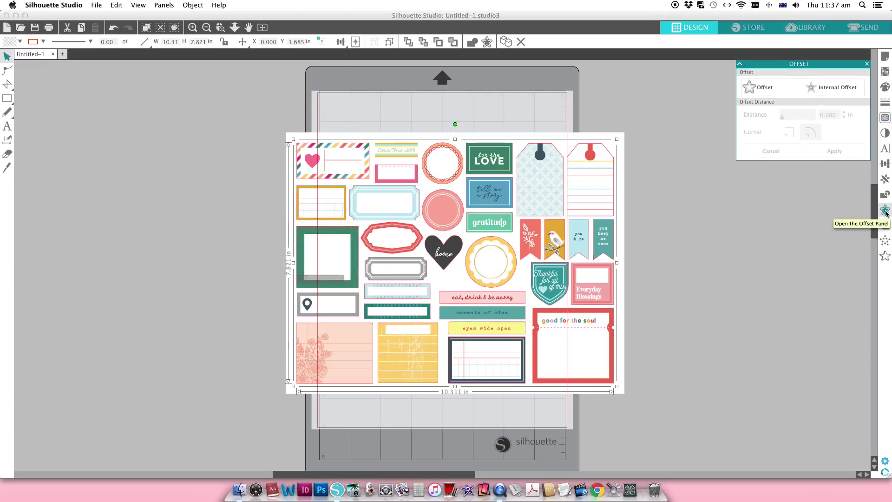
click(827, 91)
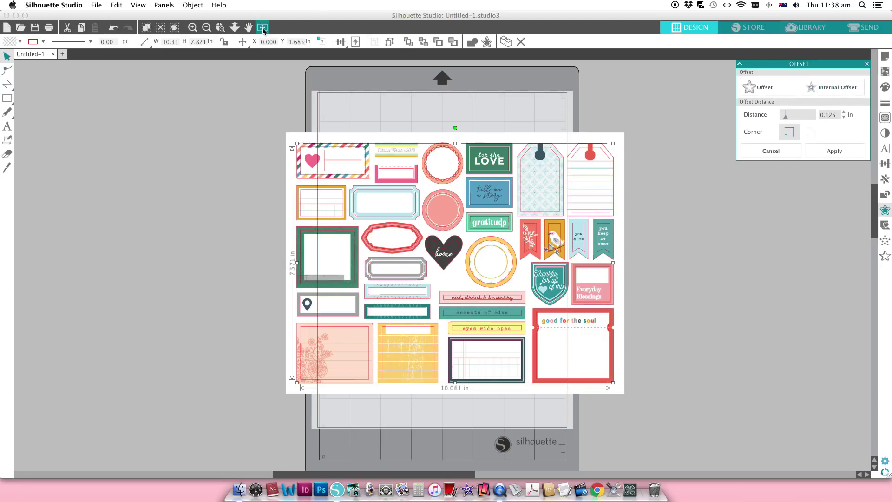
click(219, 28)
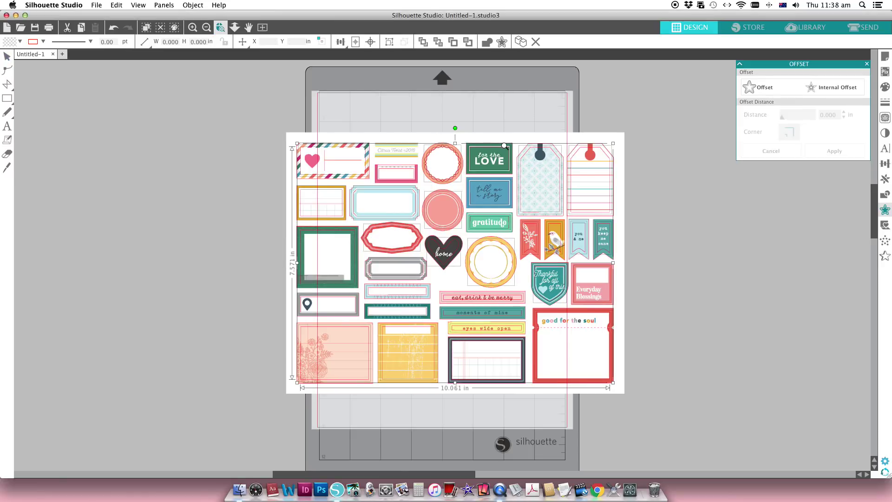
drag(501, 131, 633, 253)
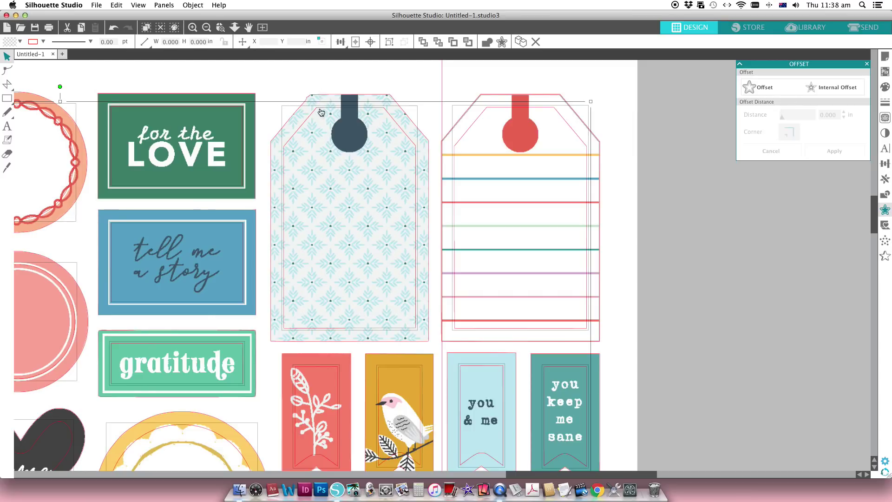
click(8, 56)
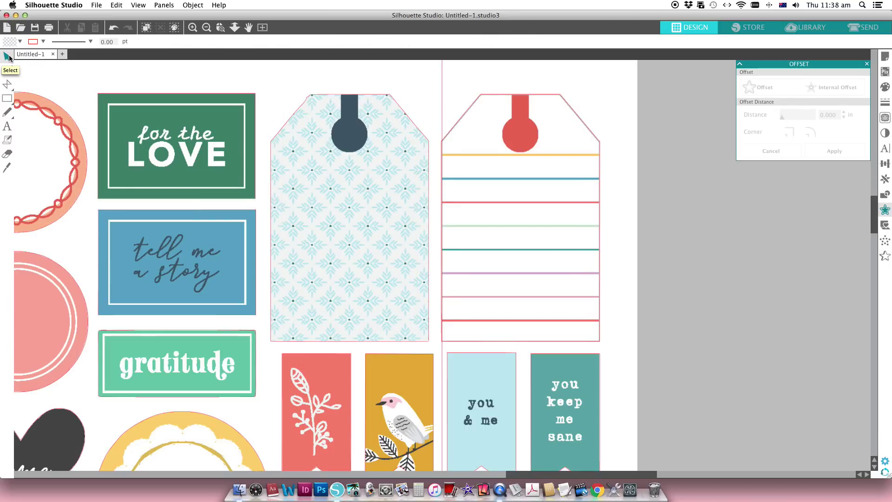
Apply an internal offset of 0.015 in with square corners to the grouped cut lines.
click(320, 94)
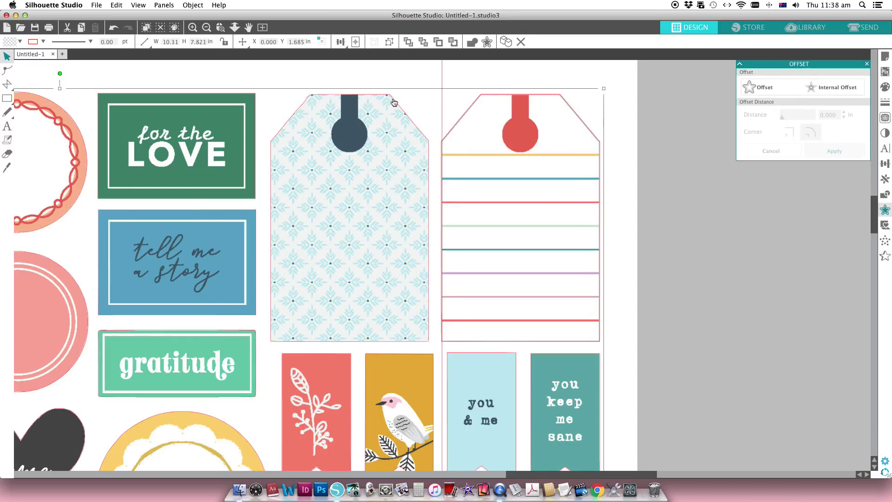
click(830, 90)
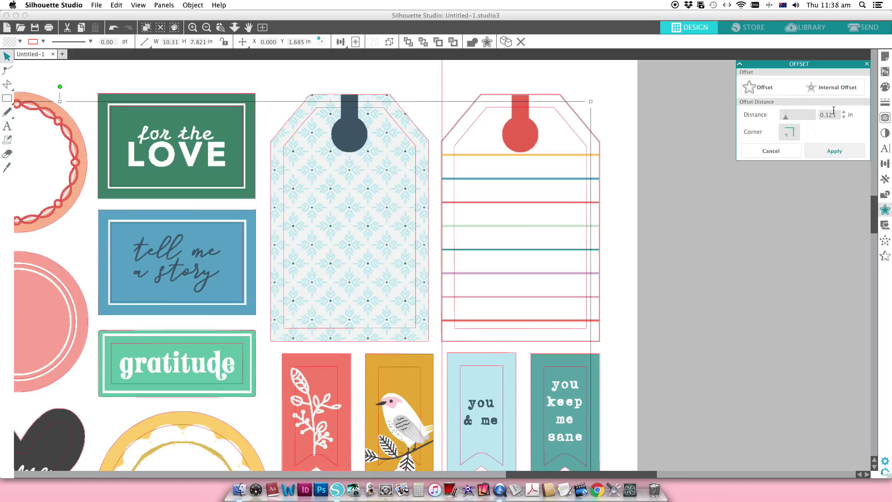
double_click(828, 115)
text(0.010)
click(789, 134)
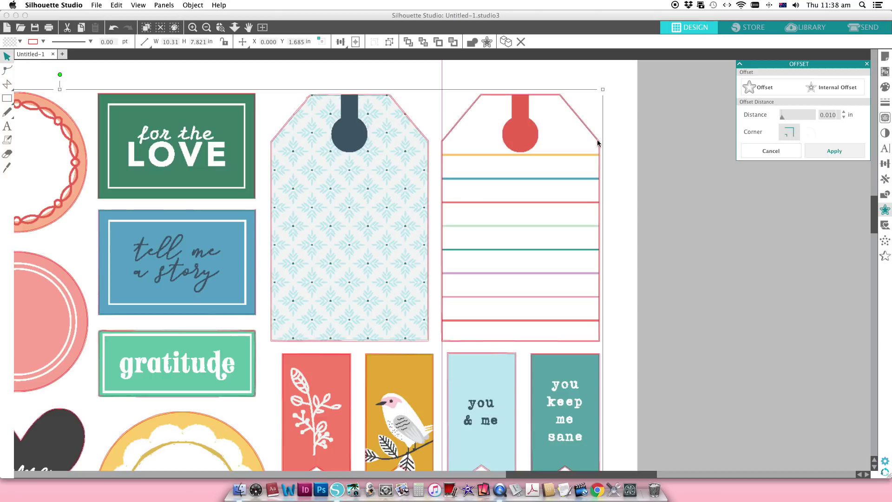
click(845, 113)
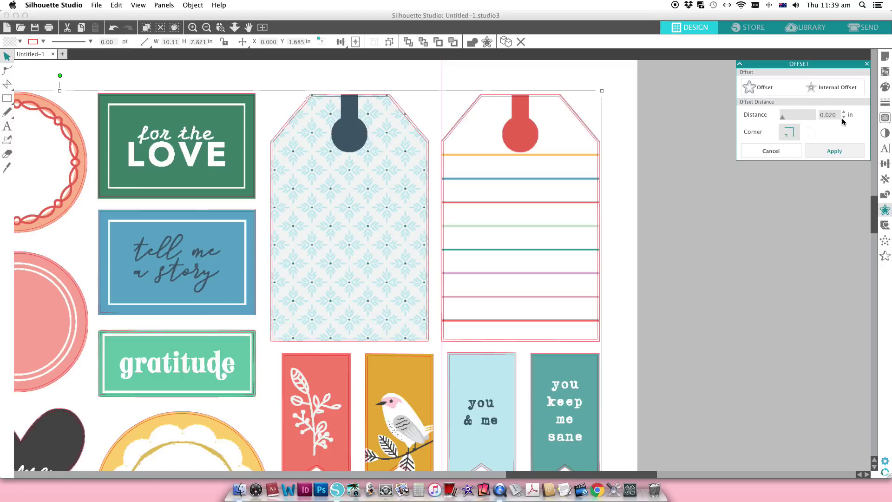
click(845, 118)
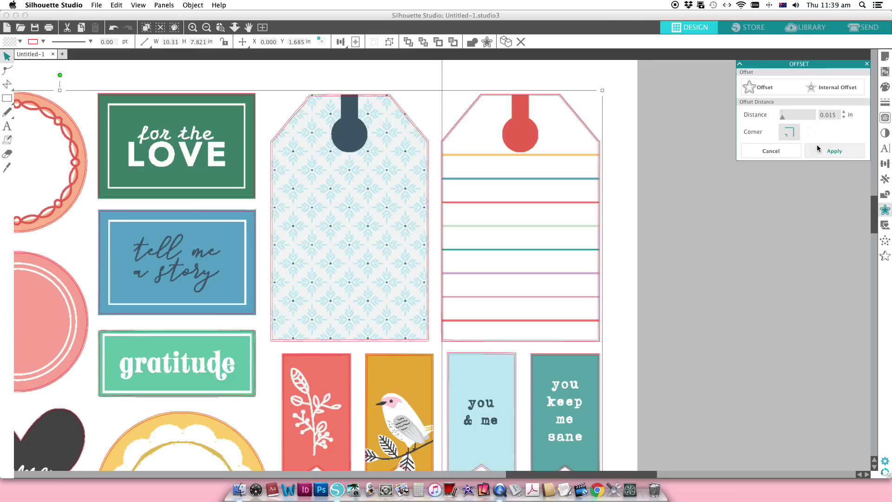
click(835, 151)
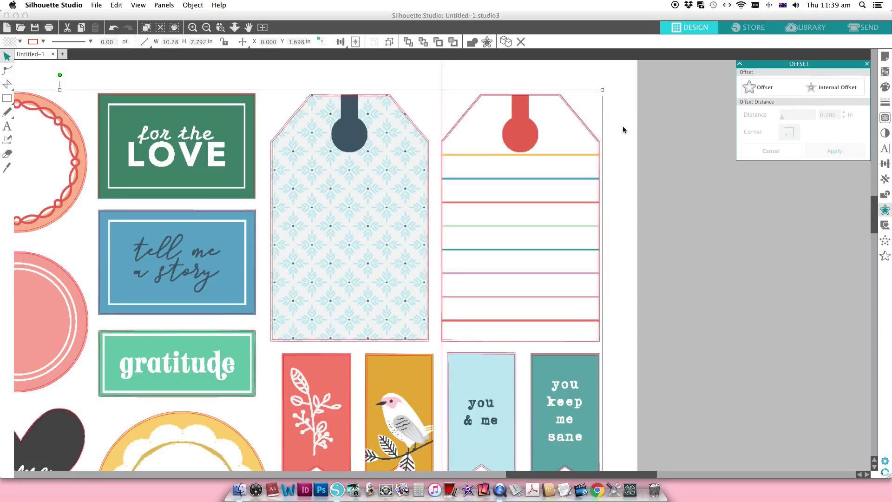
Delete the original outer cut lines and group the sheet image with the inset cut lines.
click(664, 134)
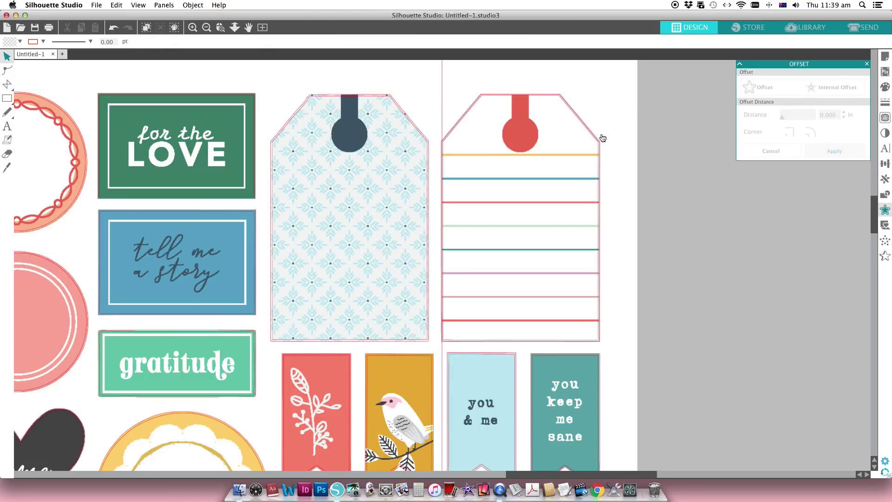
click(430, 144)
click(430, 143)
click(430, 143)
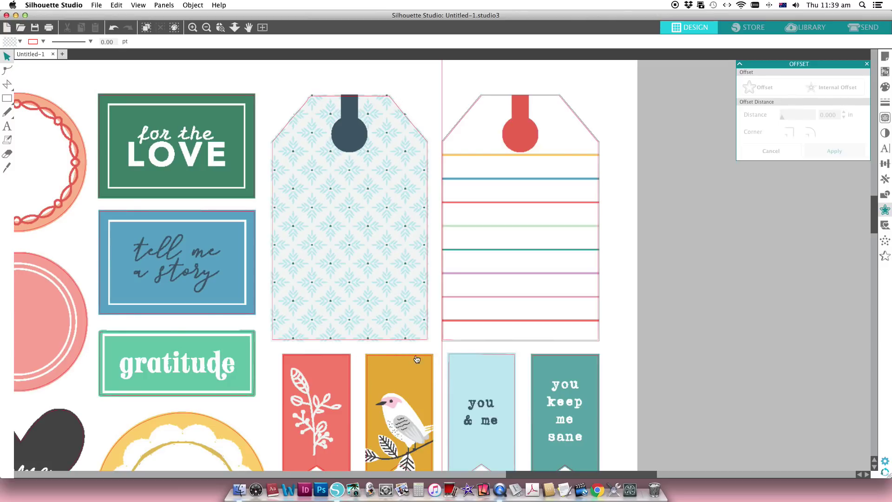
click(263, 27)
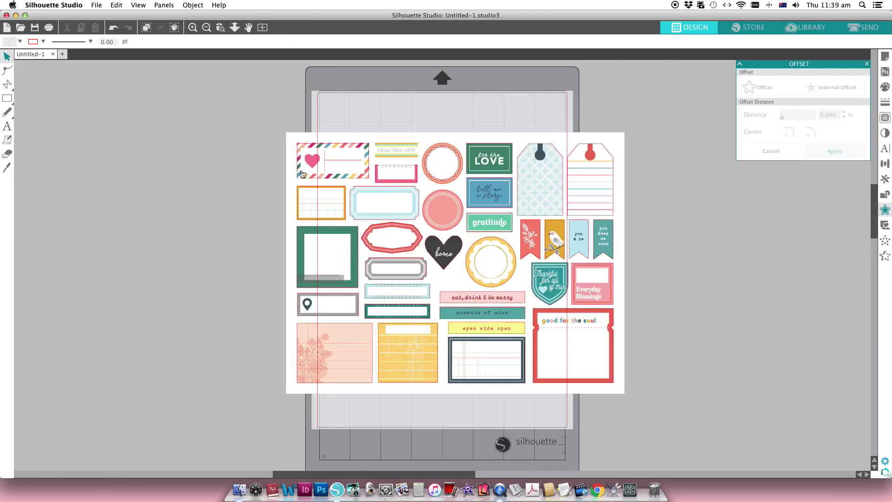
click(290, 140)
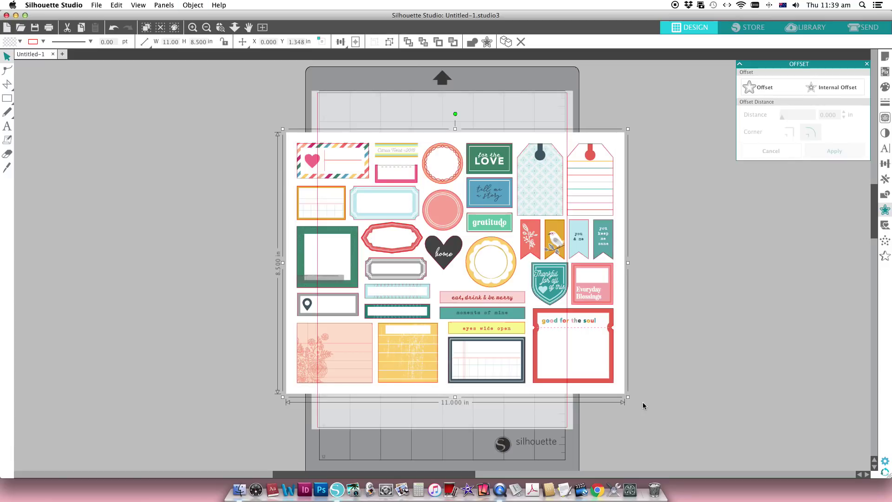
Turn on Type 1 registration marks for the page.
click(885, 56)
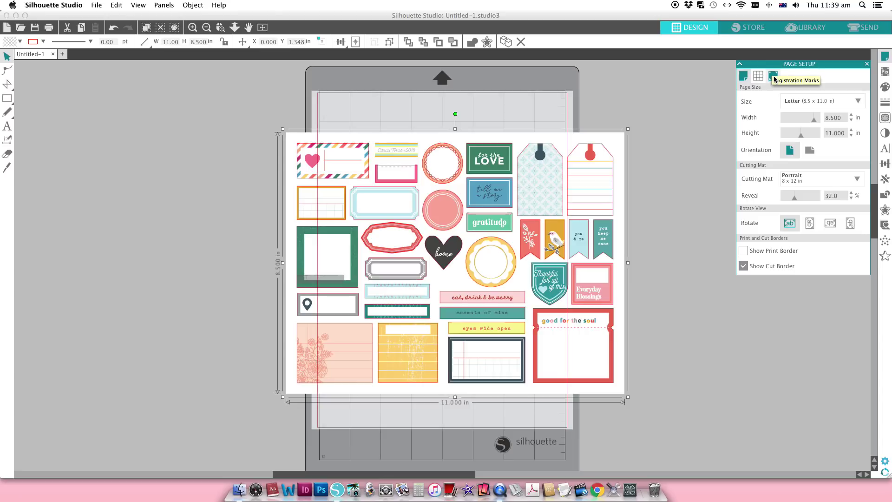
click(773, 76)
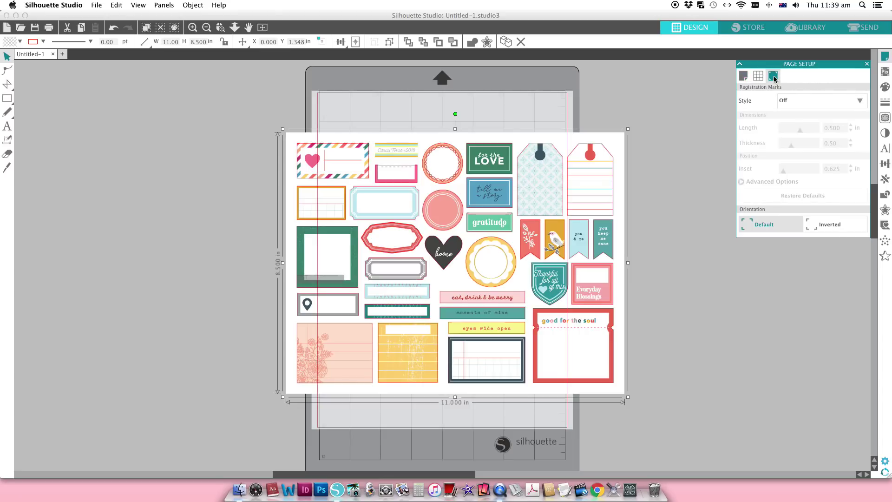
click(790, 102)
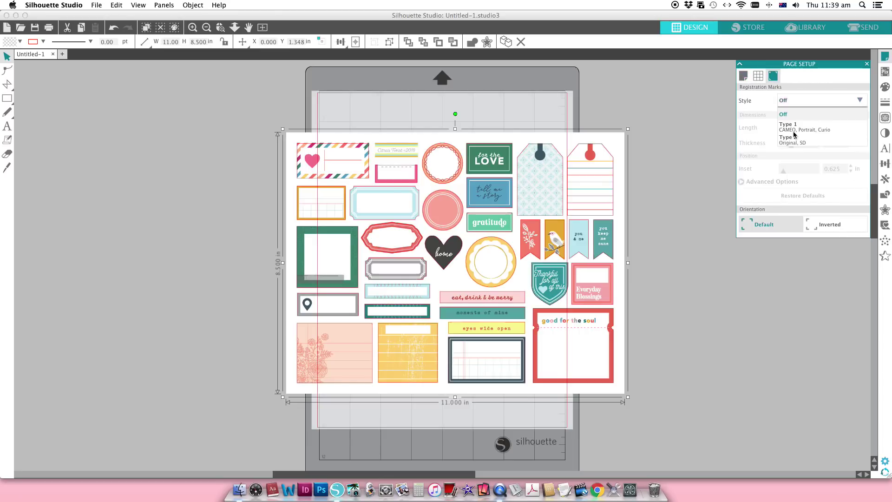
click(798, 130)
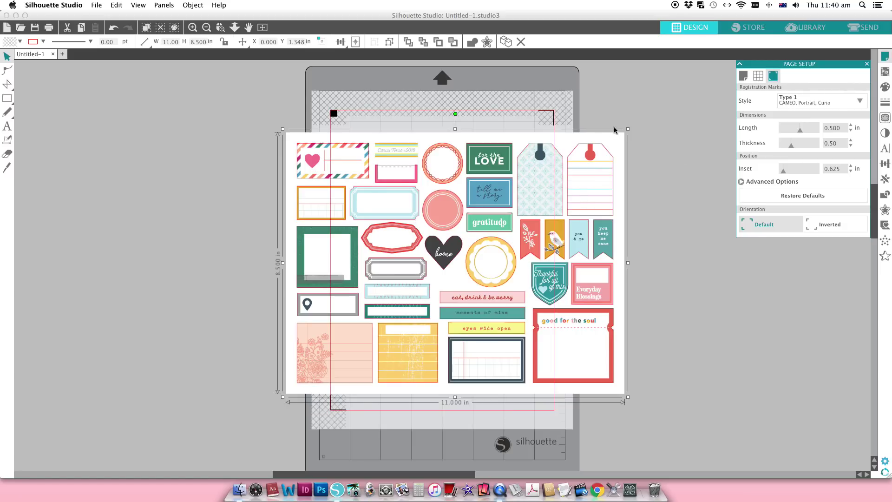
Rotate the grouped design 90 degrees clockwise and place it over the portrait page.
click(456, 114)
drag(456, 113, 654, 267)
drag(511, 275, 504, 271)
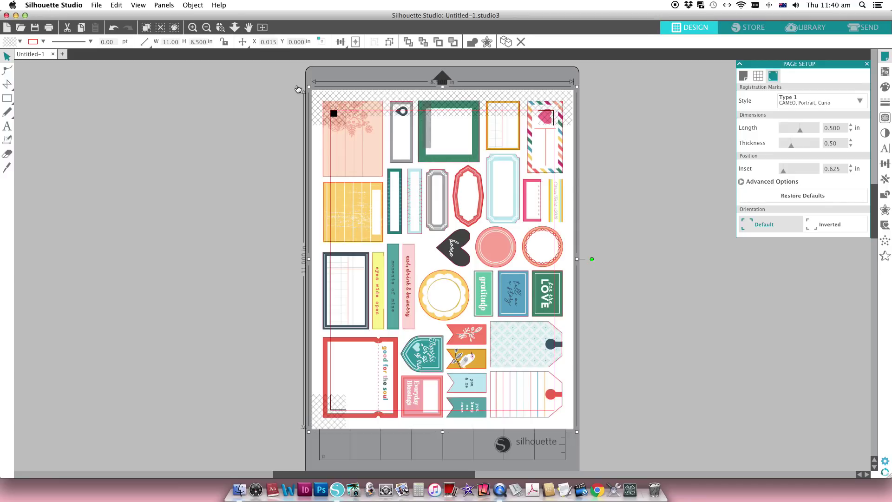
Scale the design down proportionally to about 7.83 by 10.13 in and shift it left so its elements fit the cut border's width.
drag(308, 87, 335, 113)
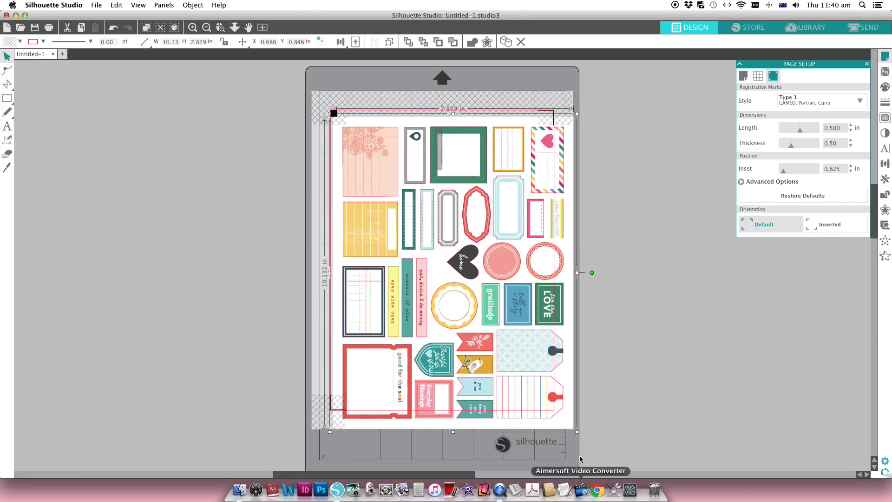
click(549, 250)
drag(560, 265, 548, 265)
click(548, 265)
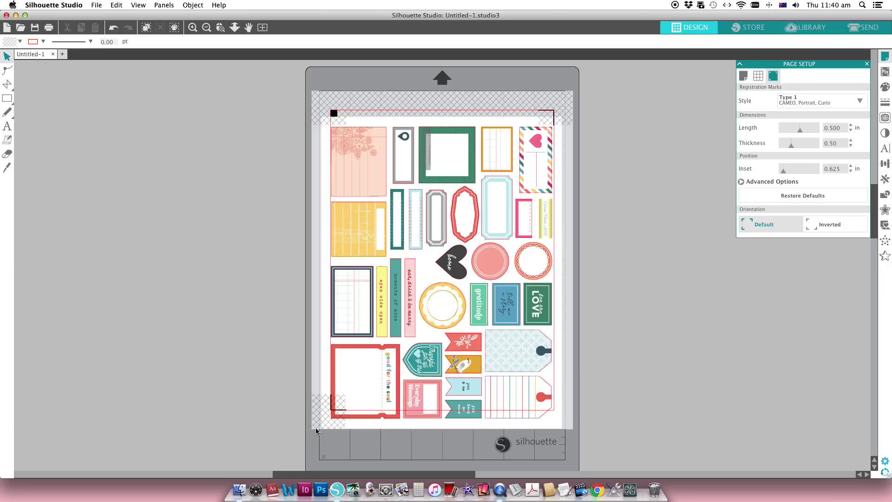
Scale the grouped design down proportionally to about 7.30 by 9.45 in so all elements fit inside the cut border.
click(383, 364)
drag(318, 431, 334, 411)
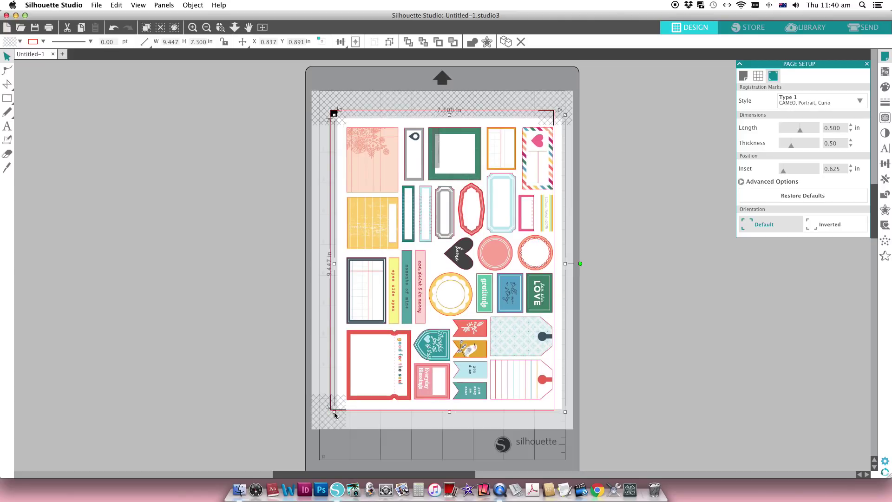
click(598, 174)
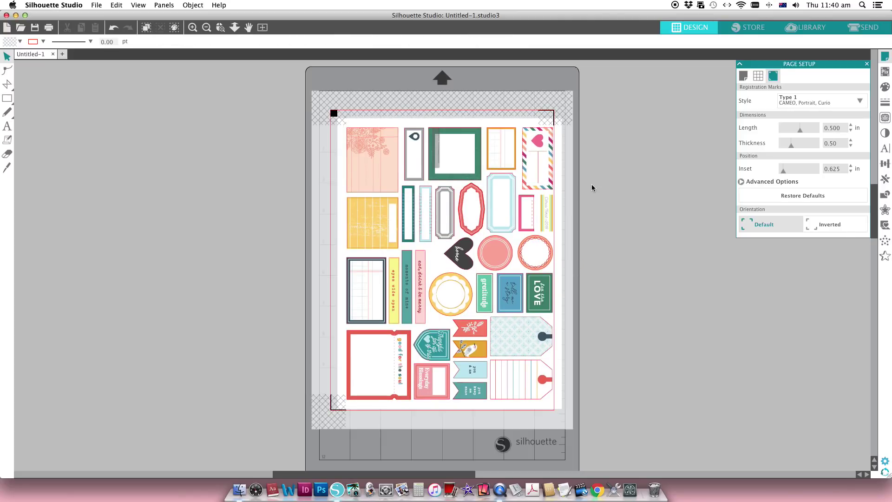
Open the print page setup for the finished sheet.
click(97, 5)
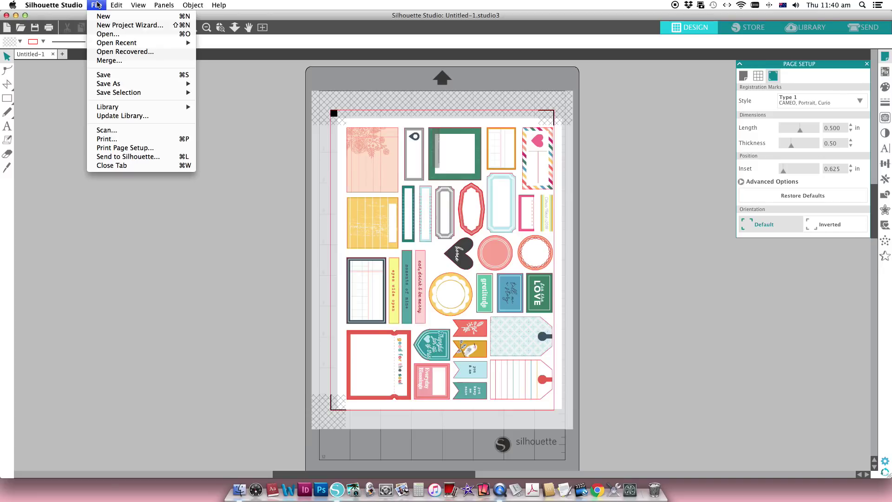
click(103, 148)
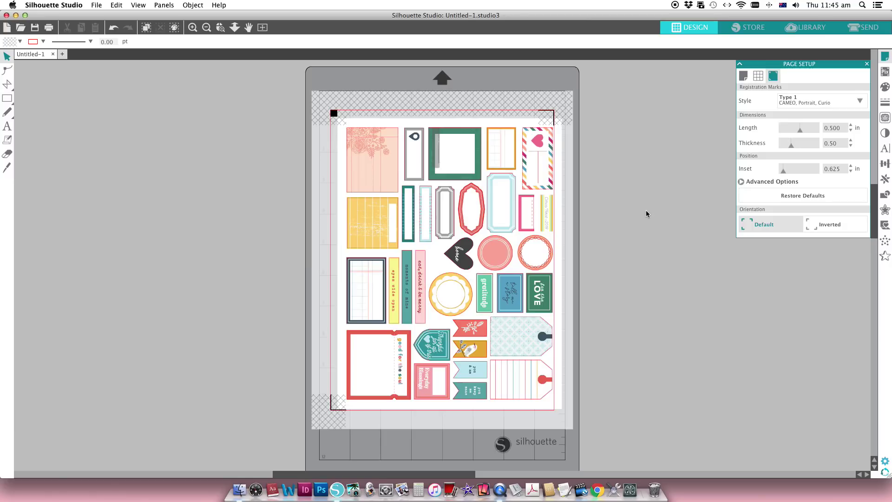
Open the send setup for the design and set the cutting material to Sticker Paper, White.
click(867, 28)
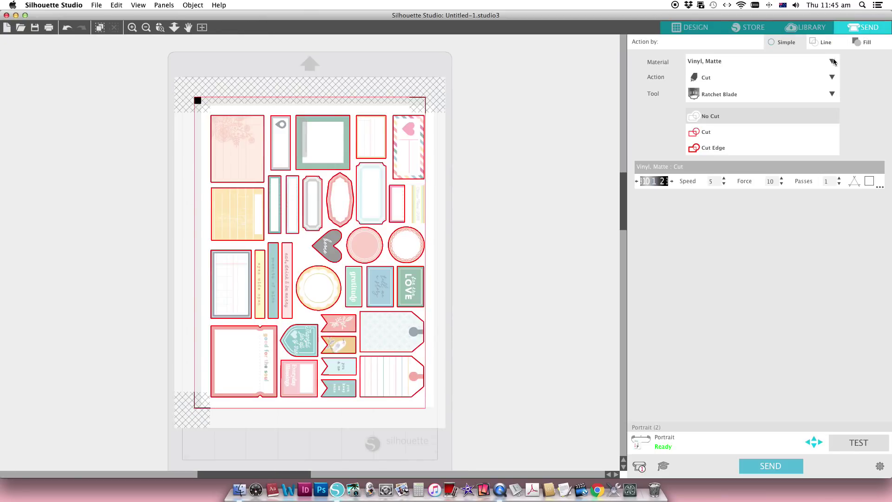
click(832, 62)
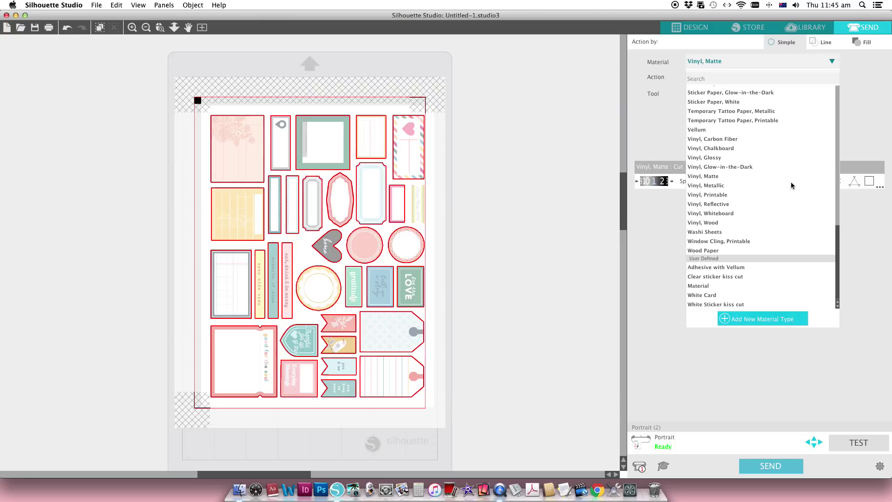
drag(840, 235, 838, 202)
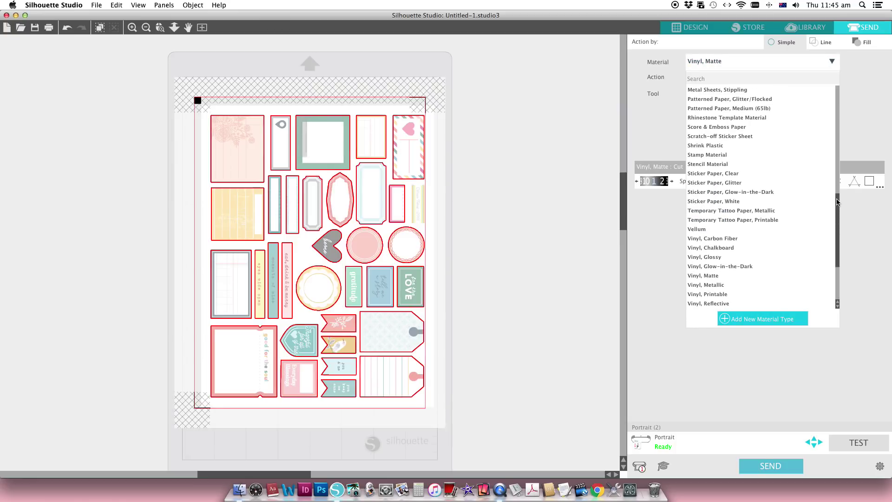
click(721, 203)
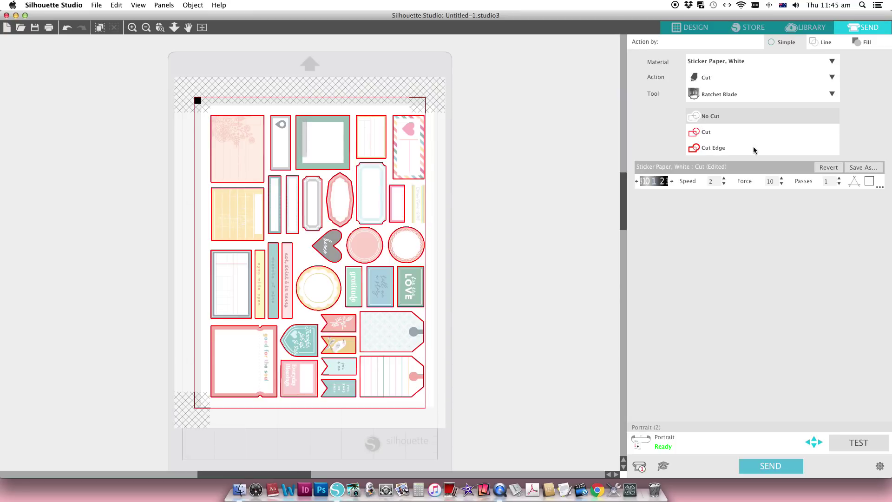
Change the cutting material to the user-defined White Sticker kiss cut preset.
click(832, 61)
drag(839, 257, 840, 305)
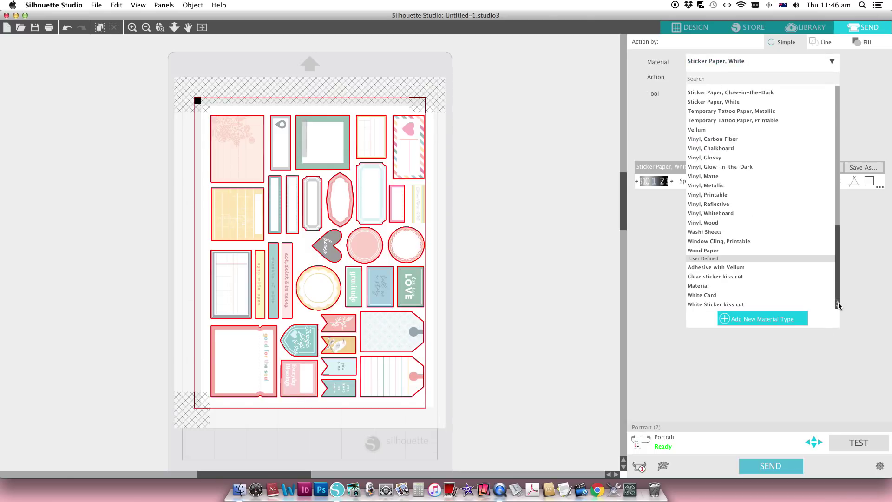
click(712, 305)
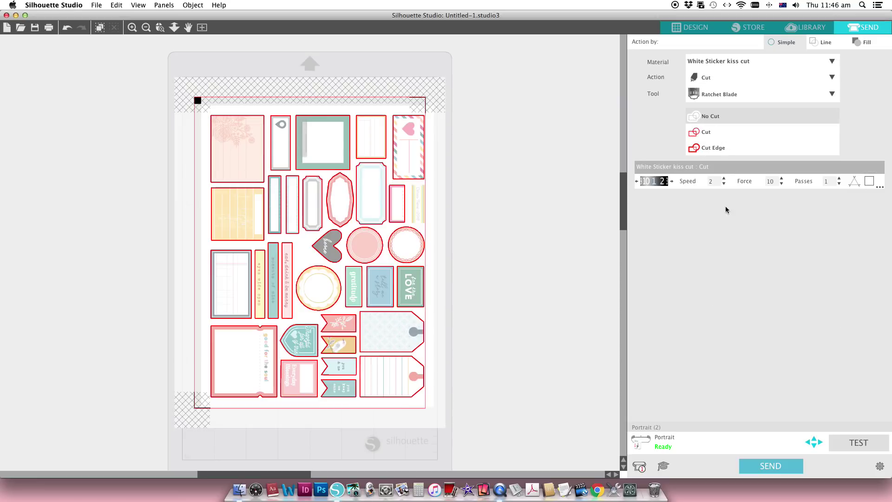